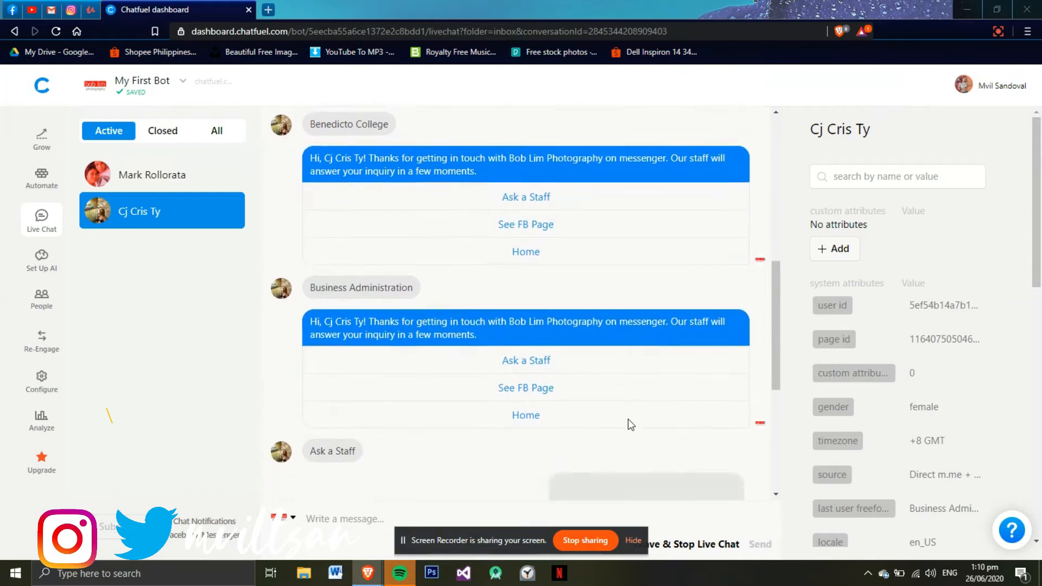
# Step: Stop the operator chat session in the Bob Lim Photography Messenger conversation
pyautogui.scroll(-1, 627, 419)
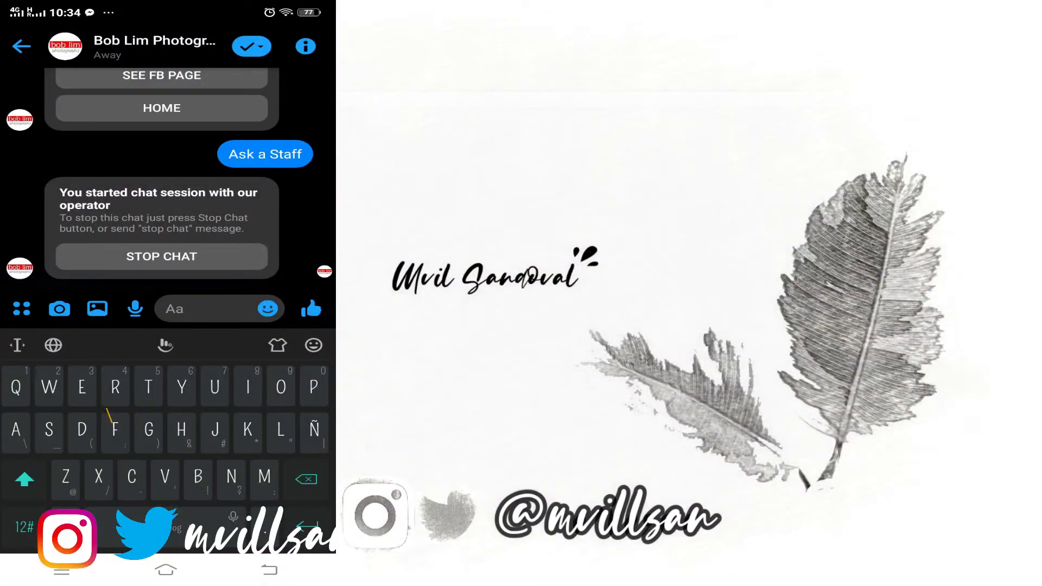
pyautogui.click(105, 258)
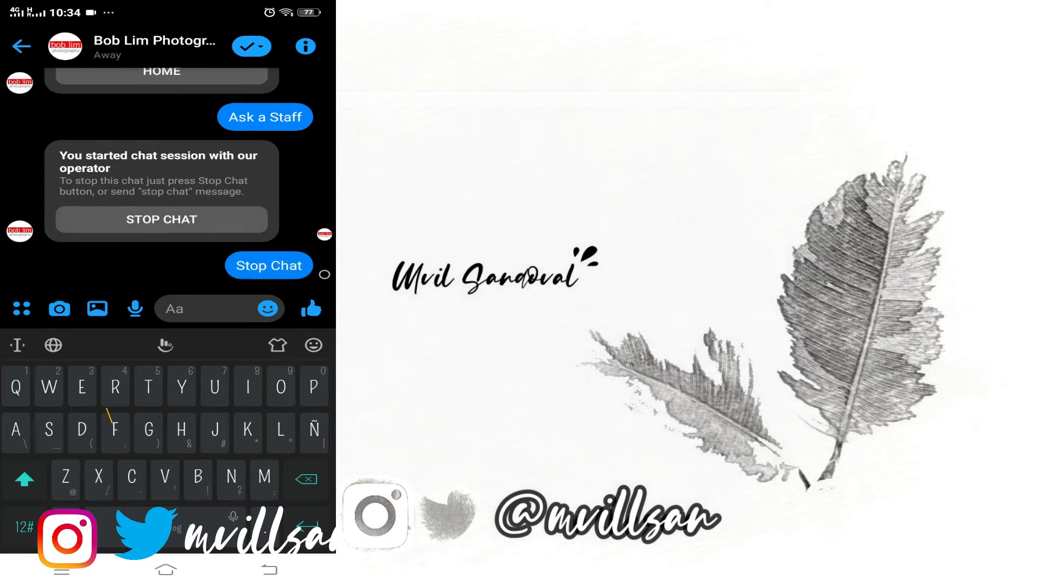
pyautogui.click(270, 569)
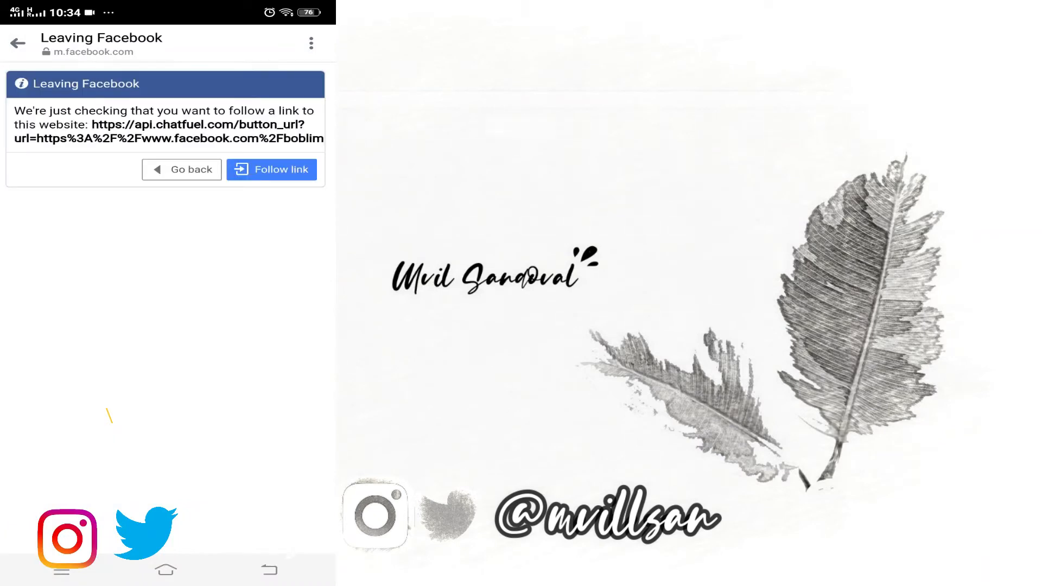
# Step: Follow the chatbot's link to the Facebook page, and go back to the conversation to bring up the bot's Home menu
pyautogui.click(271, 169)
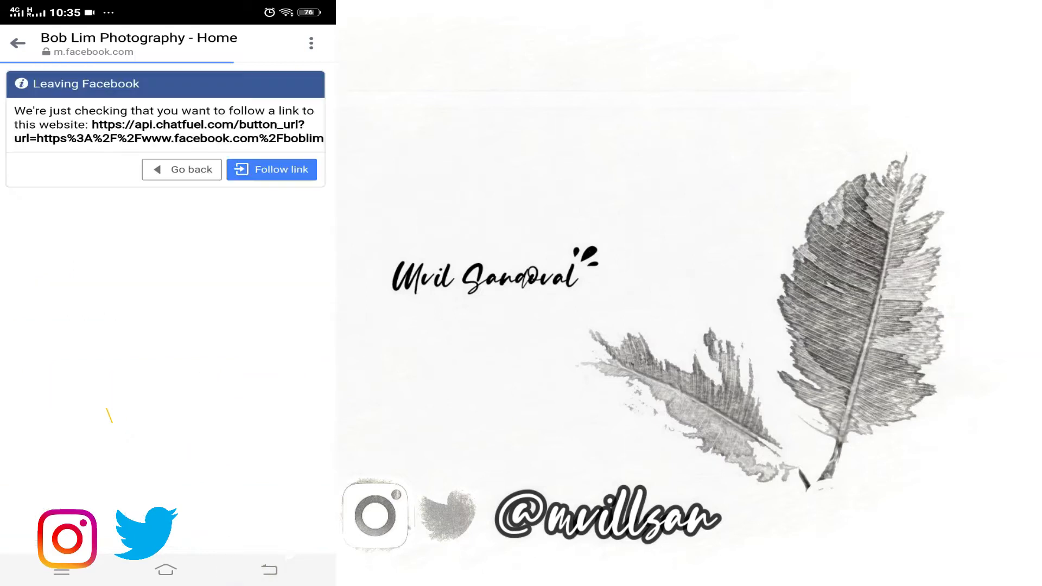
pyautogui.click(270, 569)
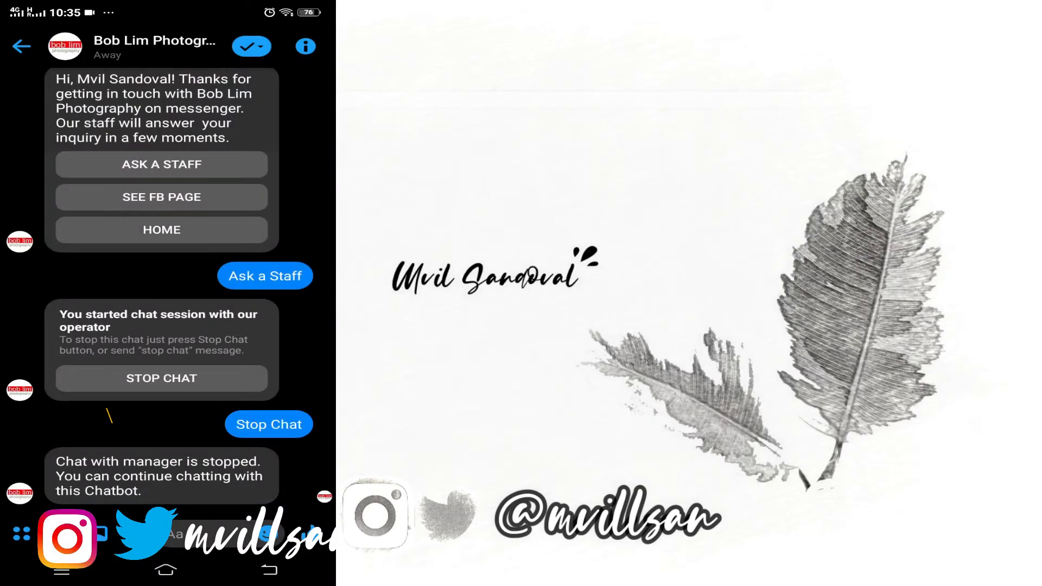
pyautogui.click(162, 230)
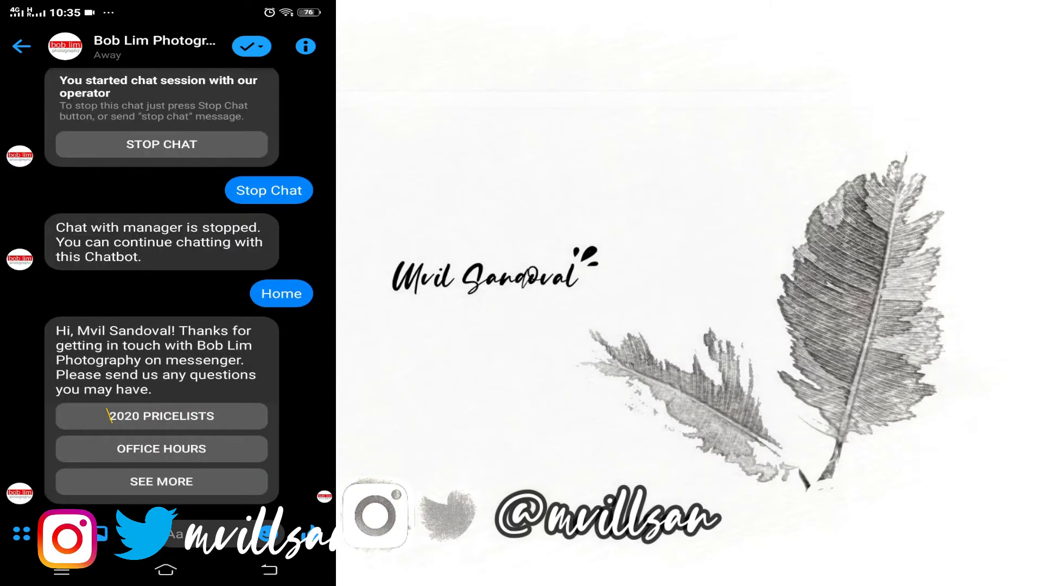
pyautogui.click(109, 416)
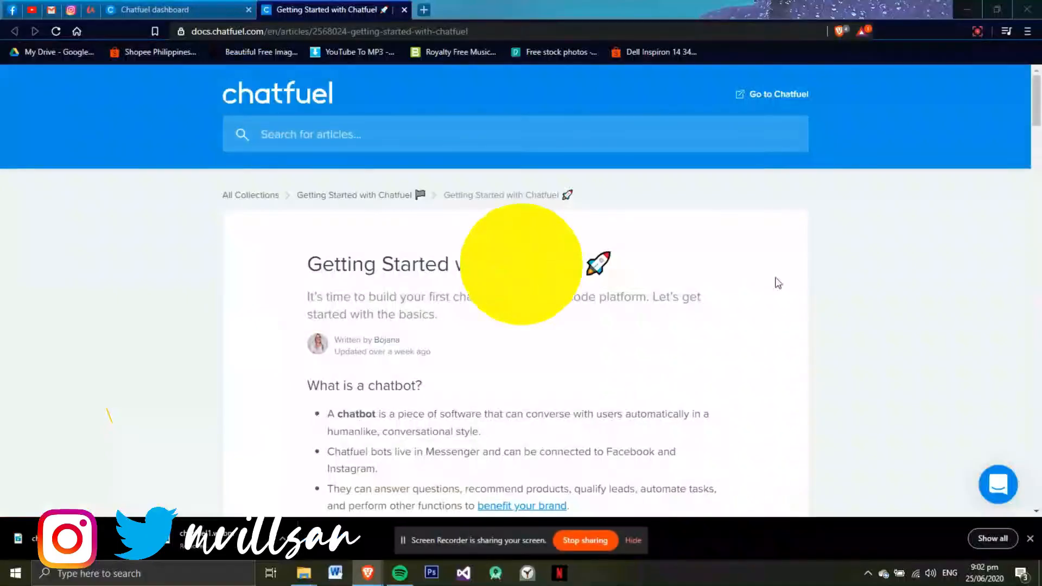
# Step: Read the Getting Started with Chatfuel article for what a chatbot is and which skills building one requires
pyautogui.scroll(-1, 547, 330)
pyautogui.scroll(-2, 550, 332)
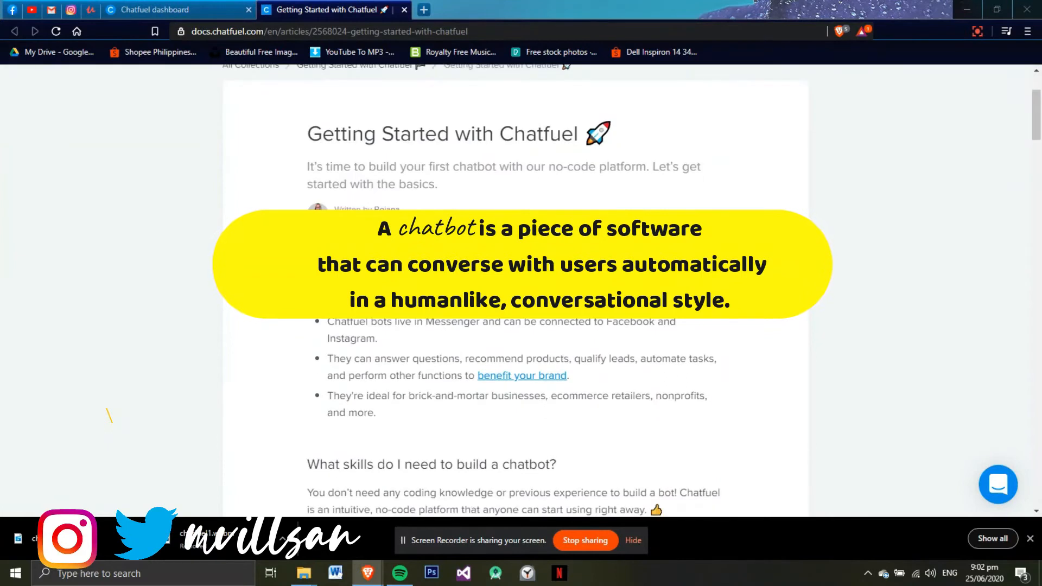
pyautogui.scroll(-4, 446, 382)
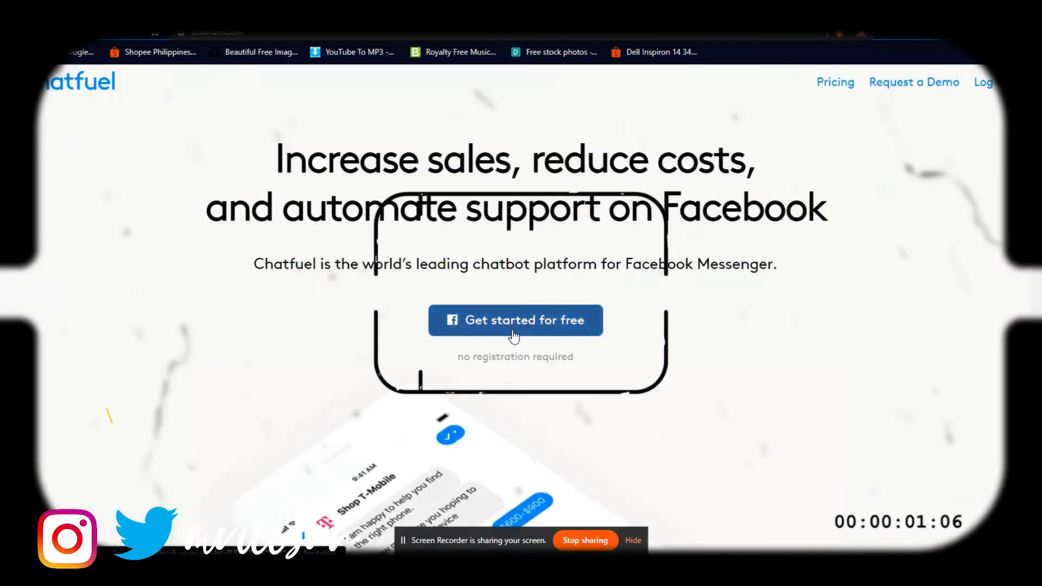
# Step: Go to chatfuel.com, get started for free, and sign in with the Facebook account
pyautogui.click(513, 336)
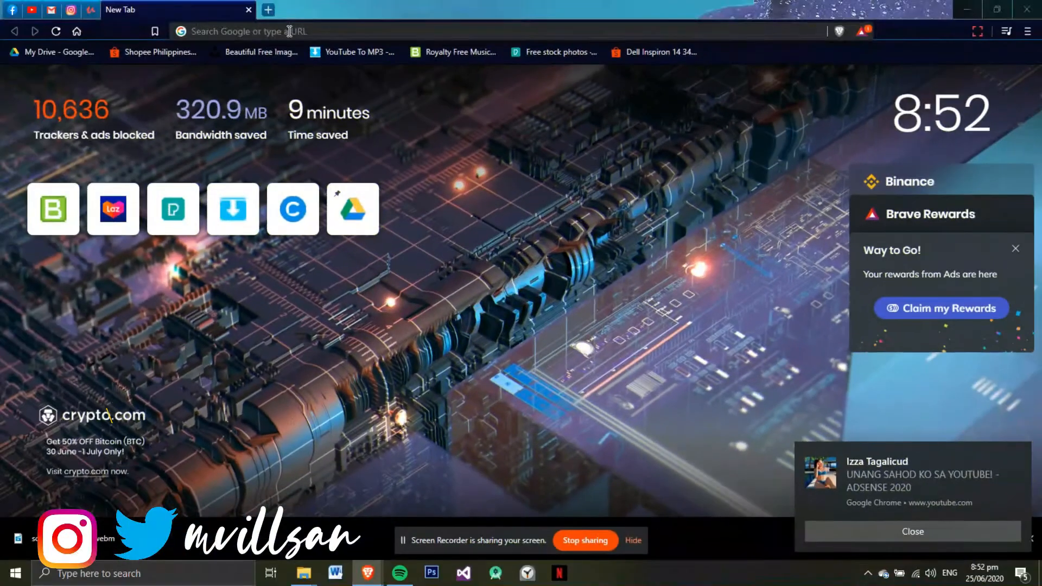
pyautogui.write('chatfuel.com')
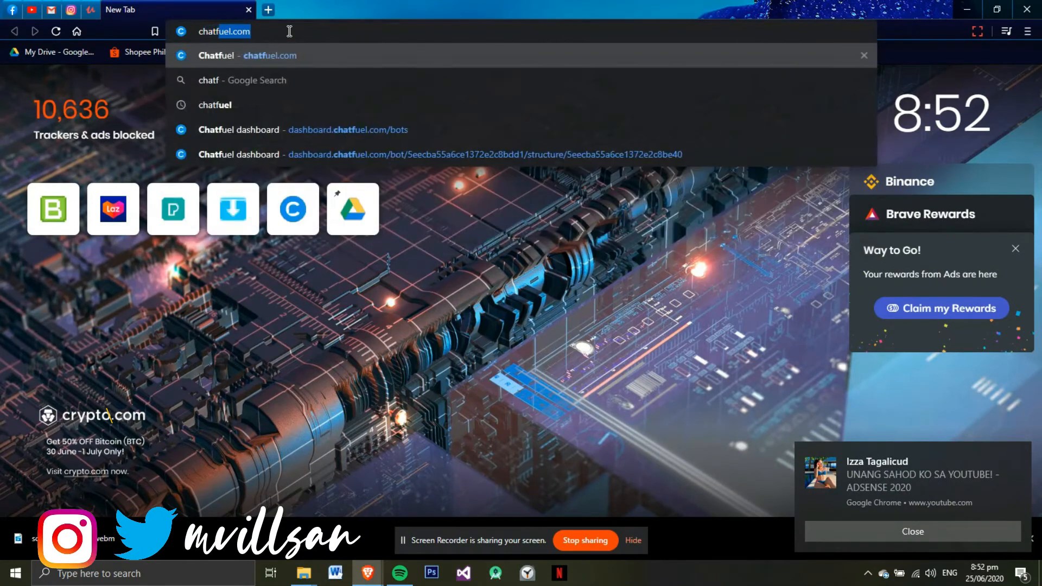
pyautogui.press('Return')
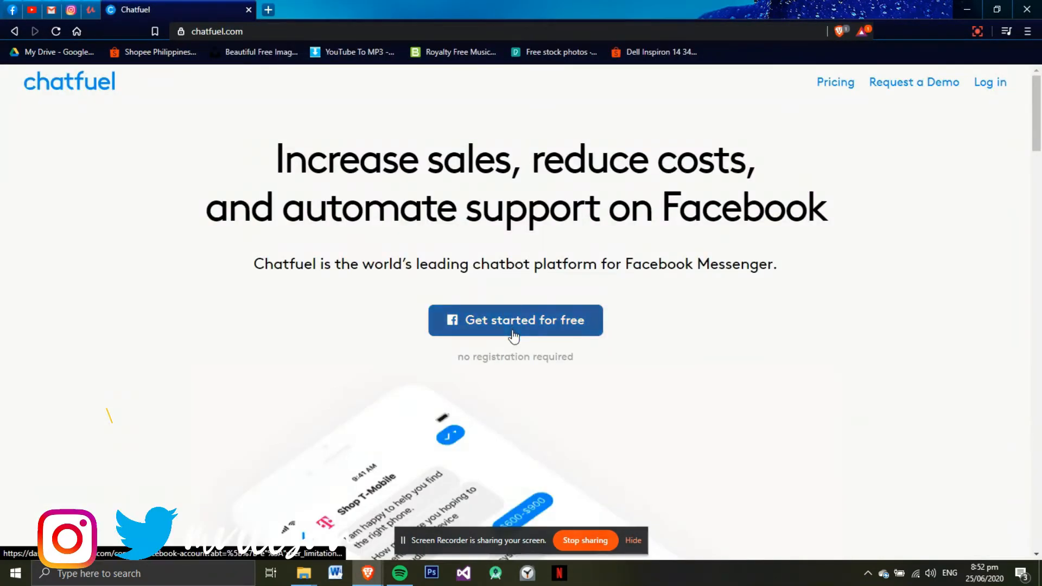
pyautogui.click(512, 332)
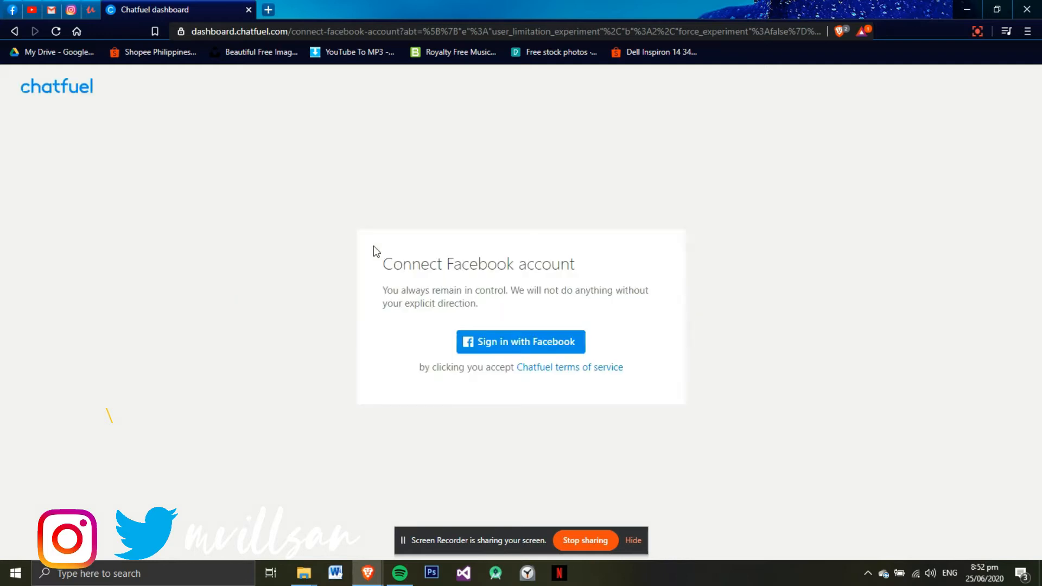
pyautogui.click(493, 348)
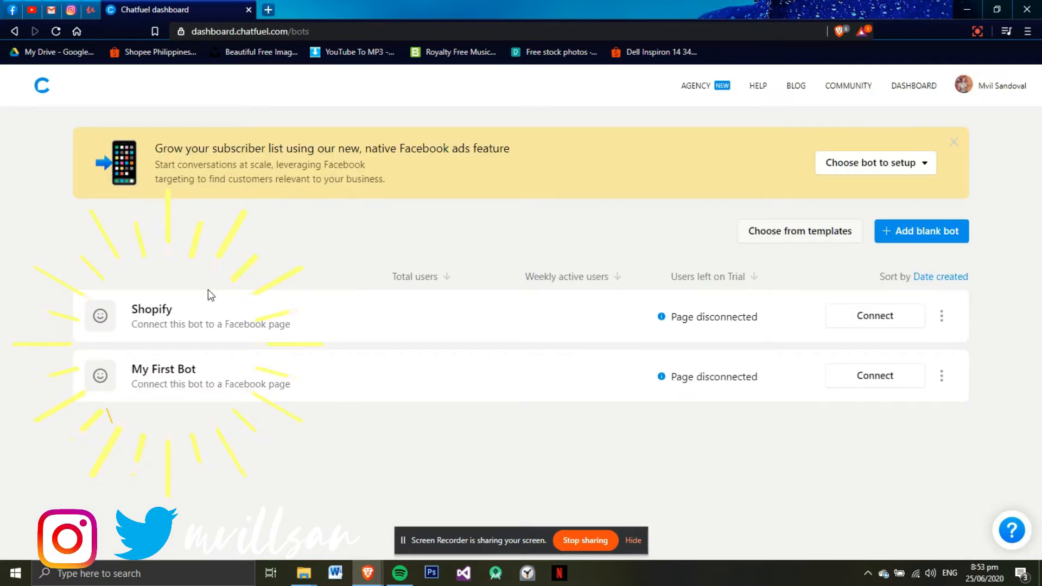
# Step: Open the bot template gallery from the dashboard and look through the Featured templates
pyautogui.click(758, 234)
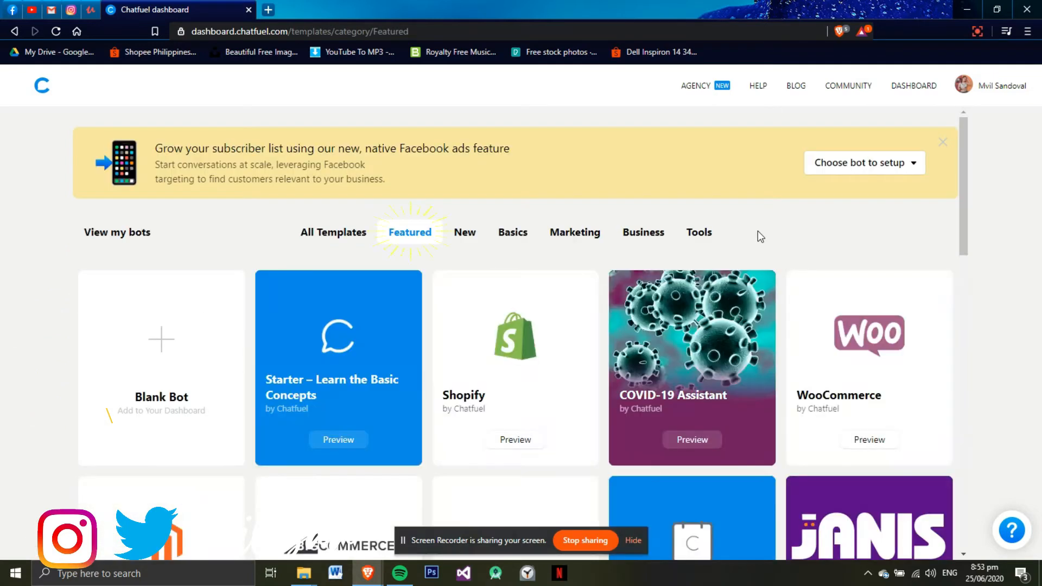
pyautogui.scroll(-3, 800, 337)
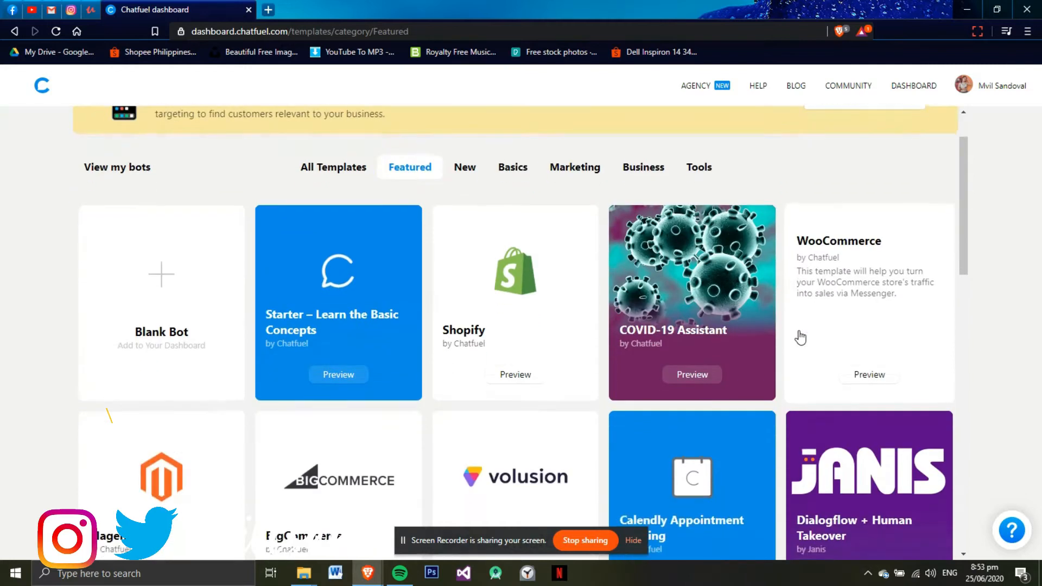
pyautogui.scroll(-12, 800, 336)
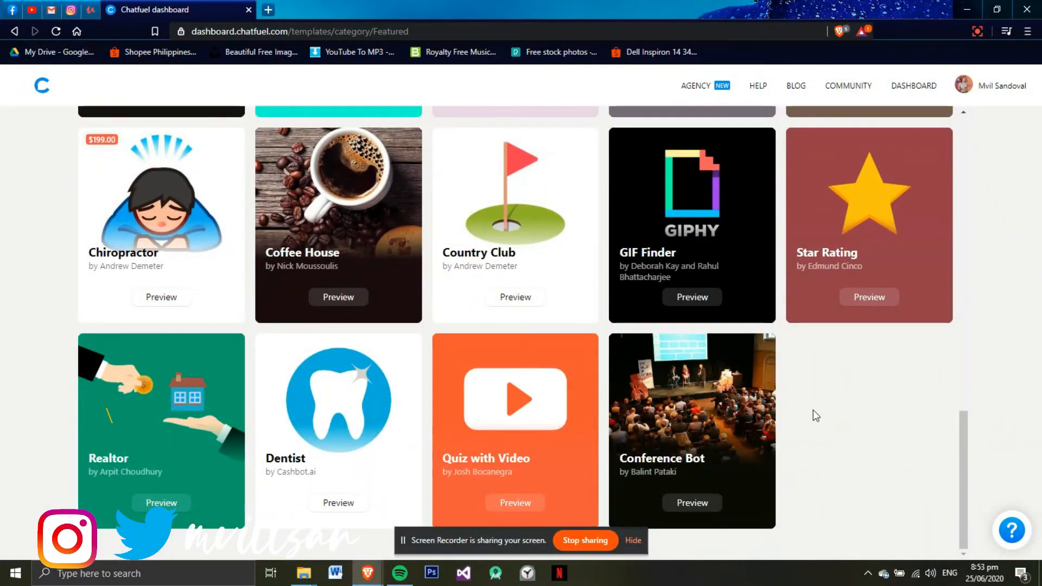
pyautogui.scroll(6, 812, 409)
pyautogui.scroll(10, 812, 409)
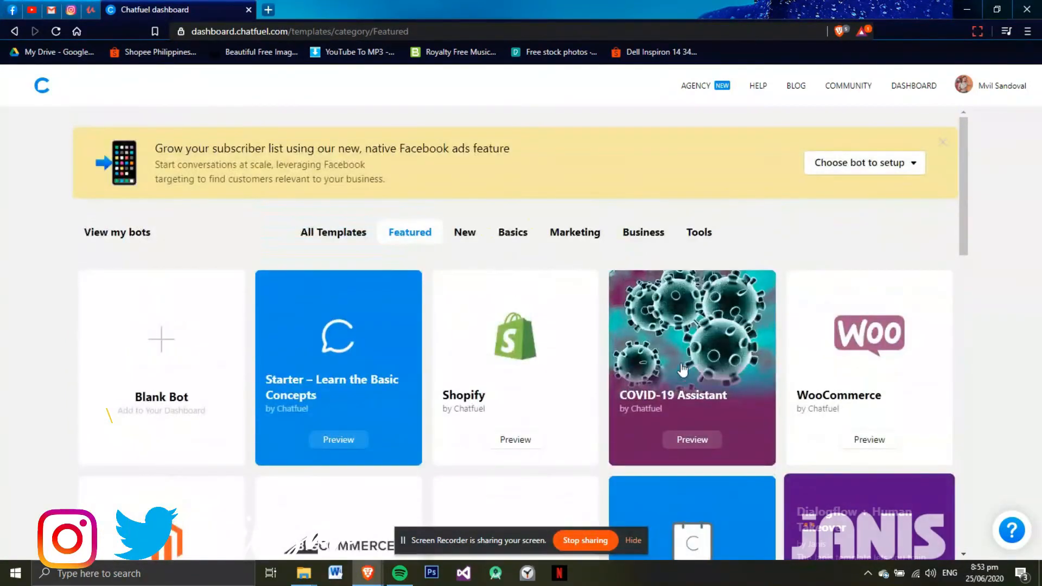
# Step: Look through the bot templates in the Basics category
pyautogui.click(512, 232)
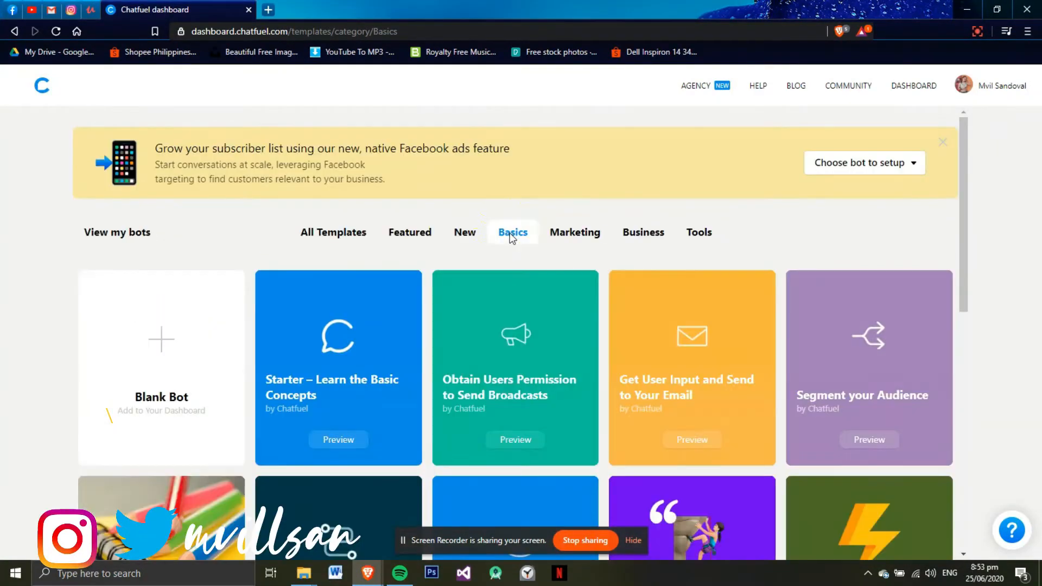
pyautogui.scroll(-10, 676, 320)
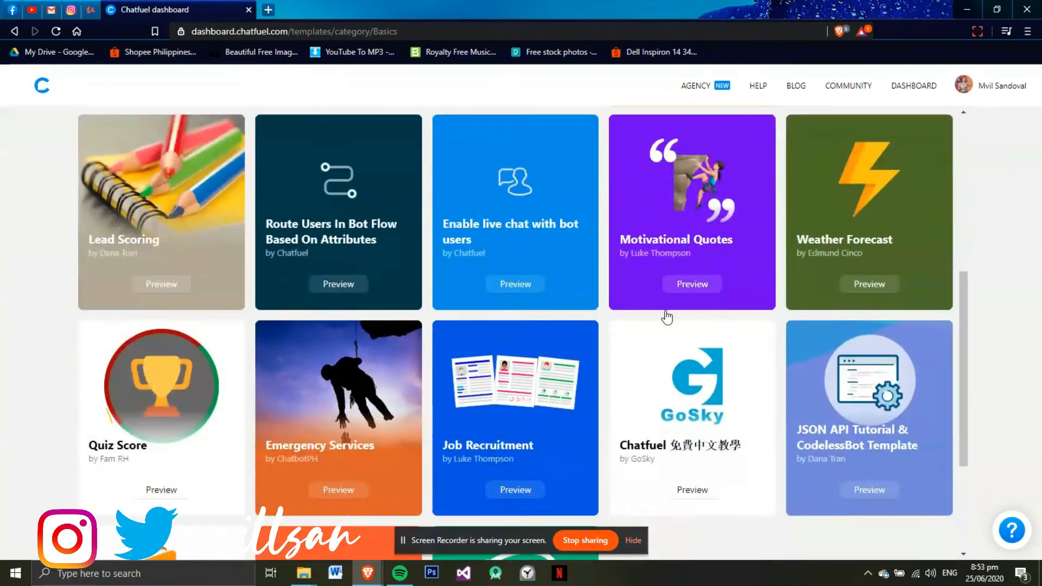
pyautogui.scroll(10, 666, 318)
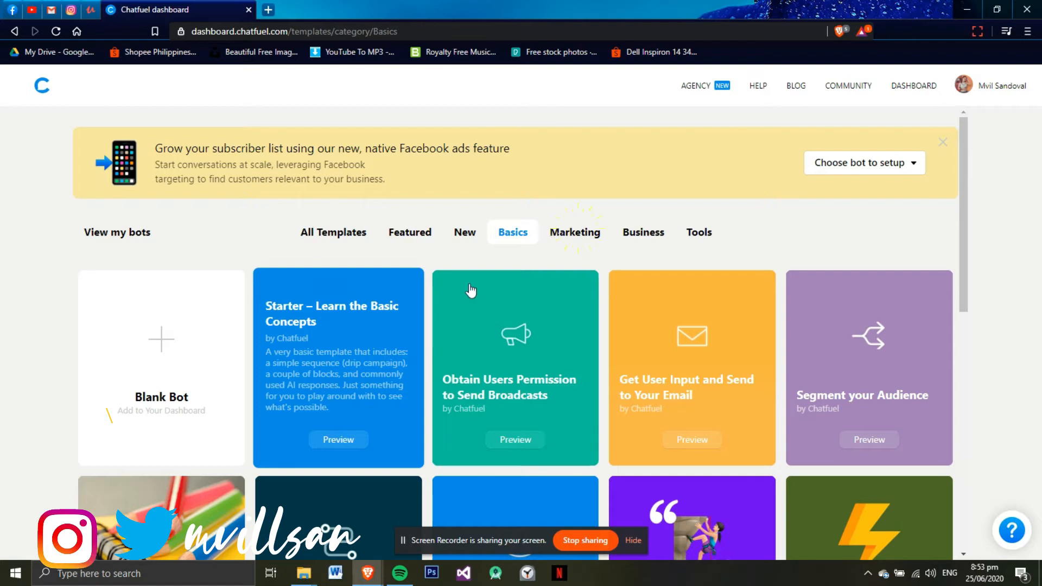
# Step: Look through the bot templates in the Marketing category
pyautogui.click(581, 232)
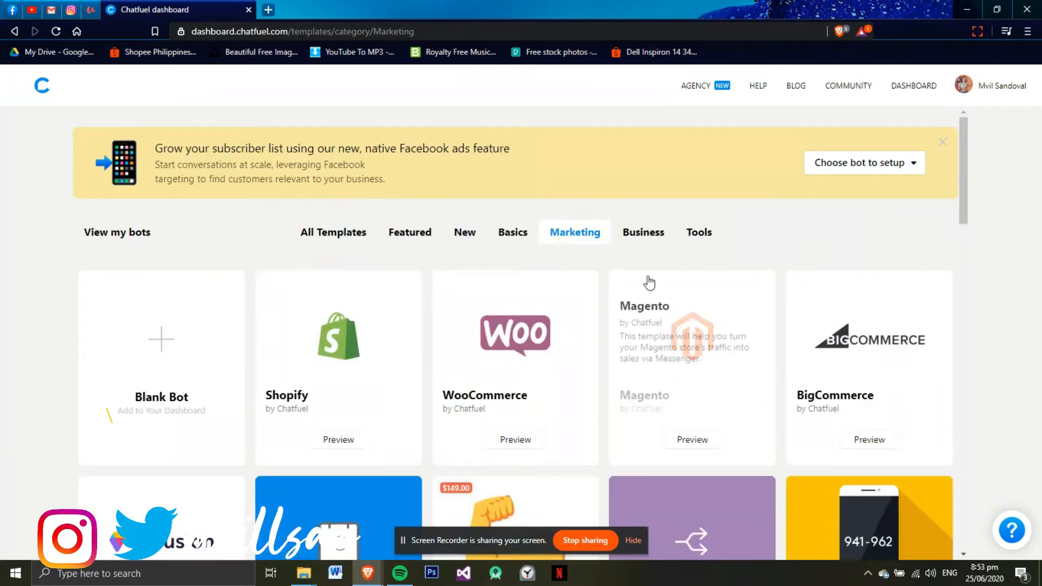
pyautogui.scroll(-6, 651, 271)
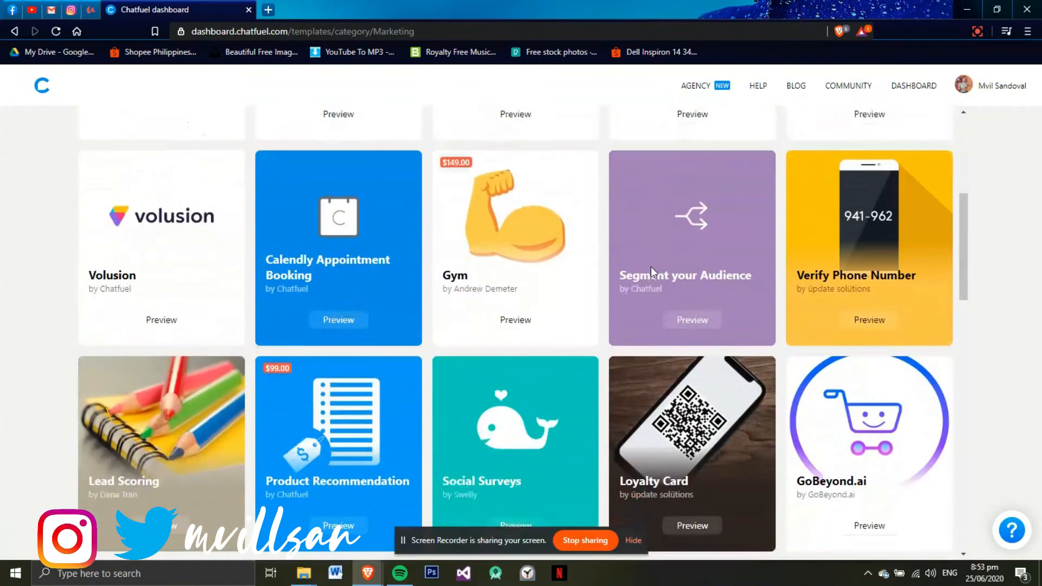
pyautogui.scroll(-17, 651, 269)
pyautogui.scroll(-2, 652, 274)
pyautogui.scroll(20, 651, 273)
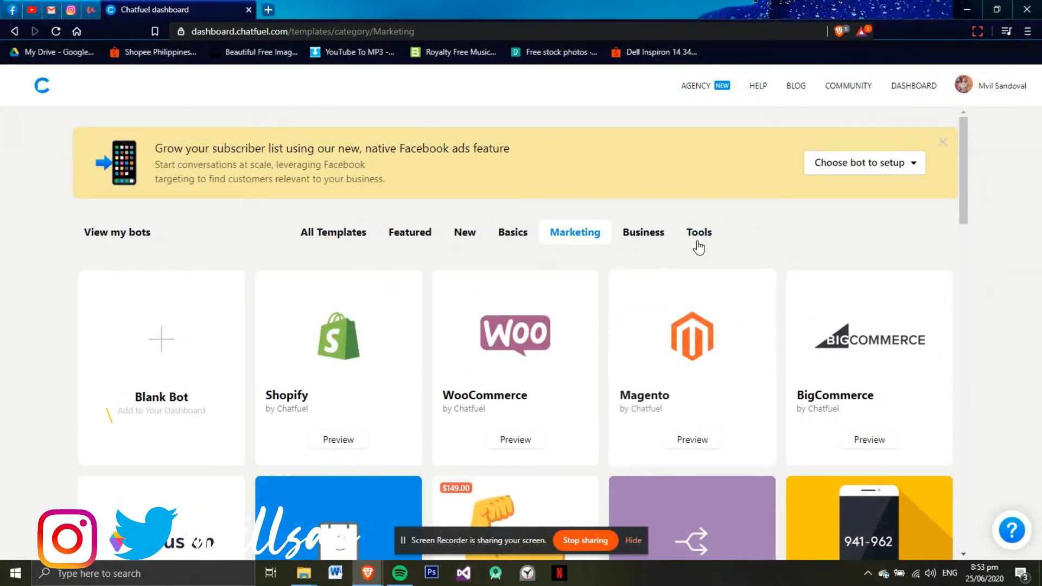
pyautogui.click(338, 441)
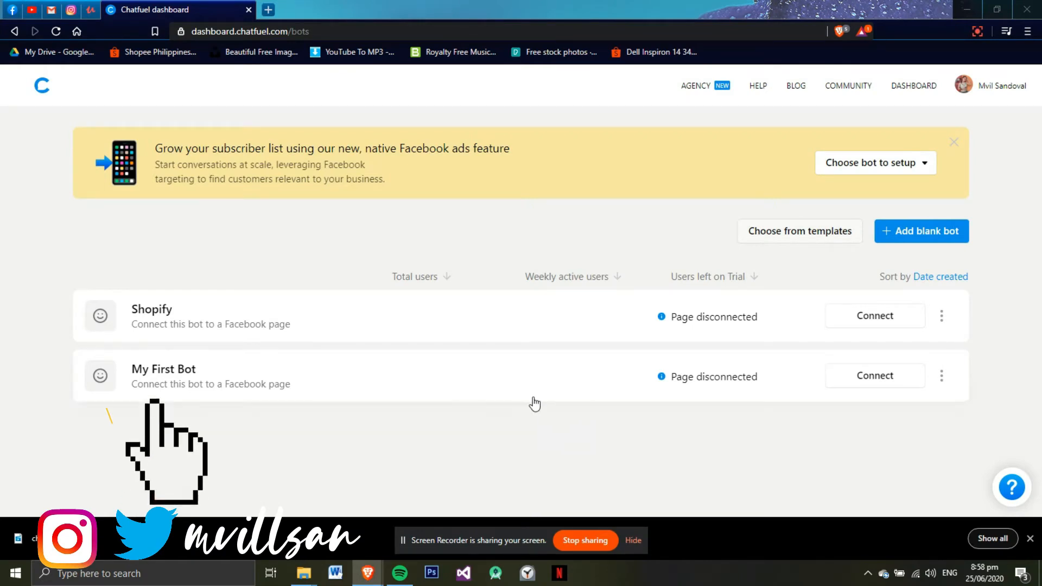
# Step: Open My First Bot and look over its Growth Tools, page connection options and growth guides
pyautogui.click(497, 380)
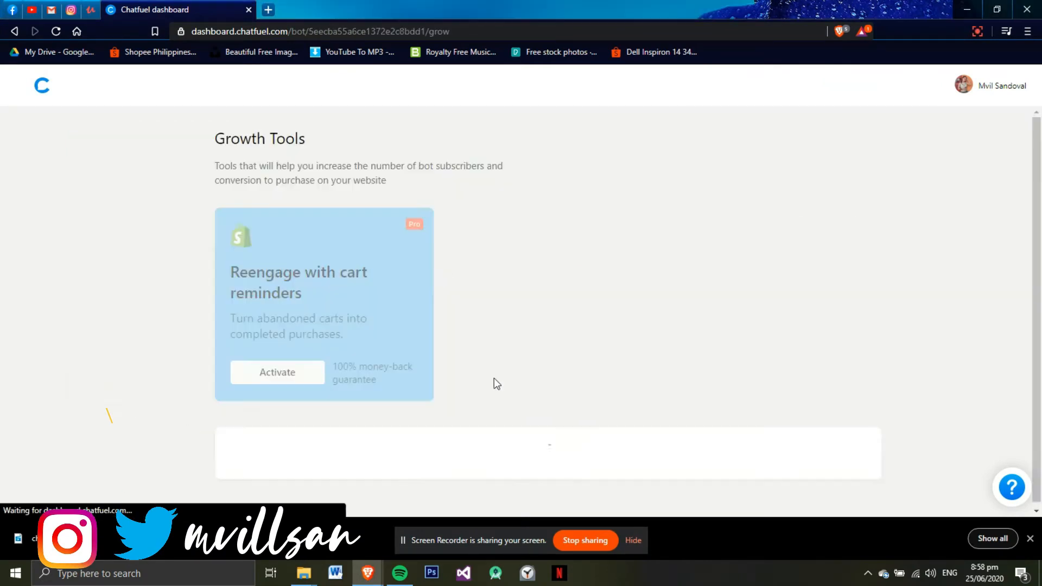
pyautogui.moveTo(454, 379); pyautogui.dragTo(494, 241)
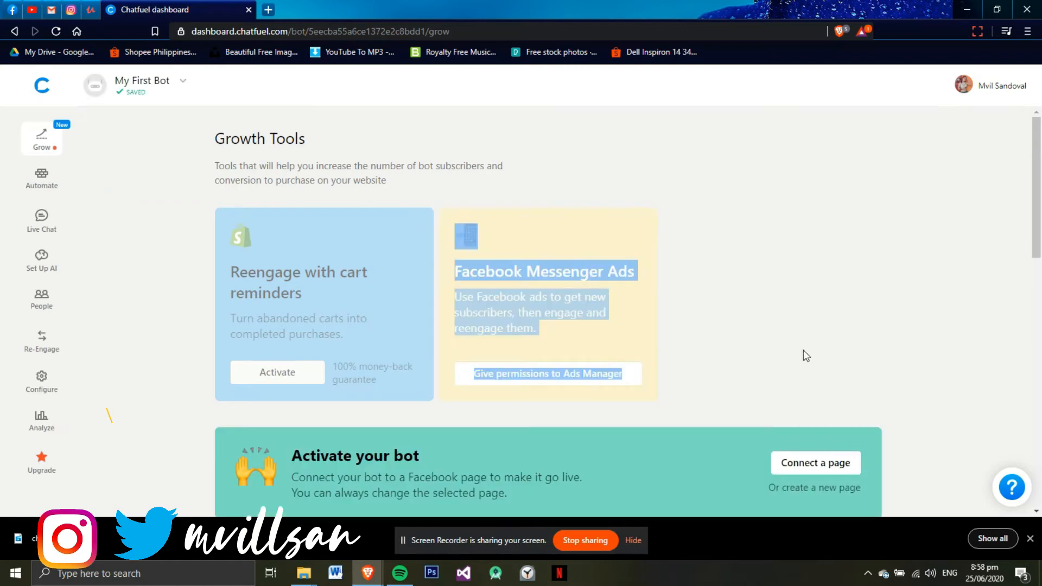
pyautogui.click(826, 319)
pyautogui.scroll(-5, 435, 363)
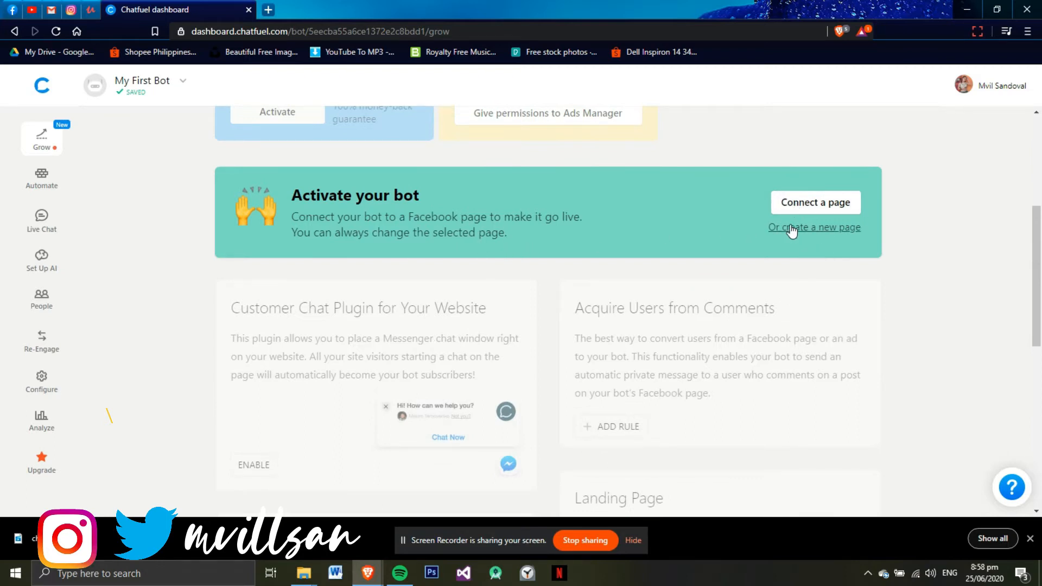
pyautogui.scroll(-10, 600, 245)
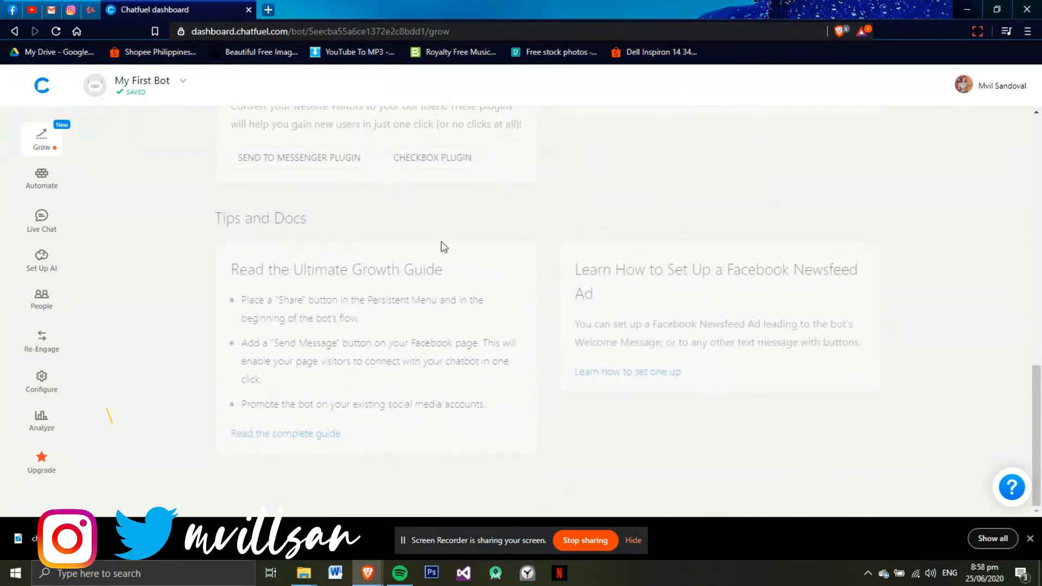
# Step: Open the bot's Automate section and examine the Welcome Message block's text, button, image and available elements
pyautogui.click(25, 183)
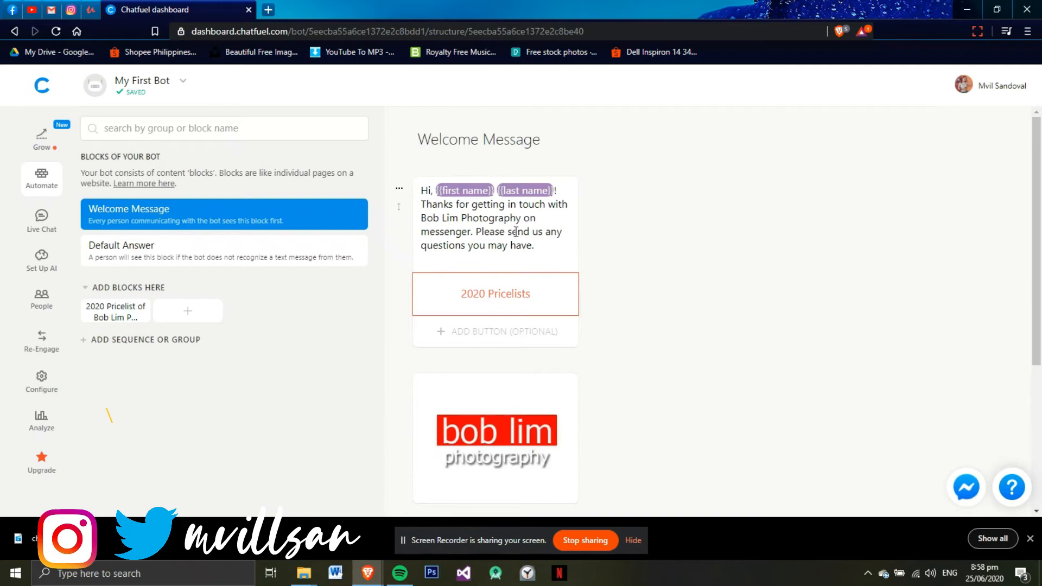
pyautogui.click(552, 253)
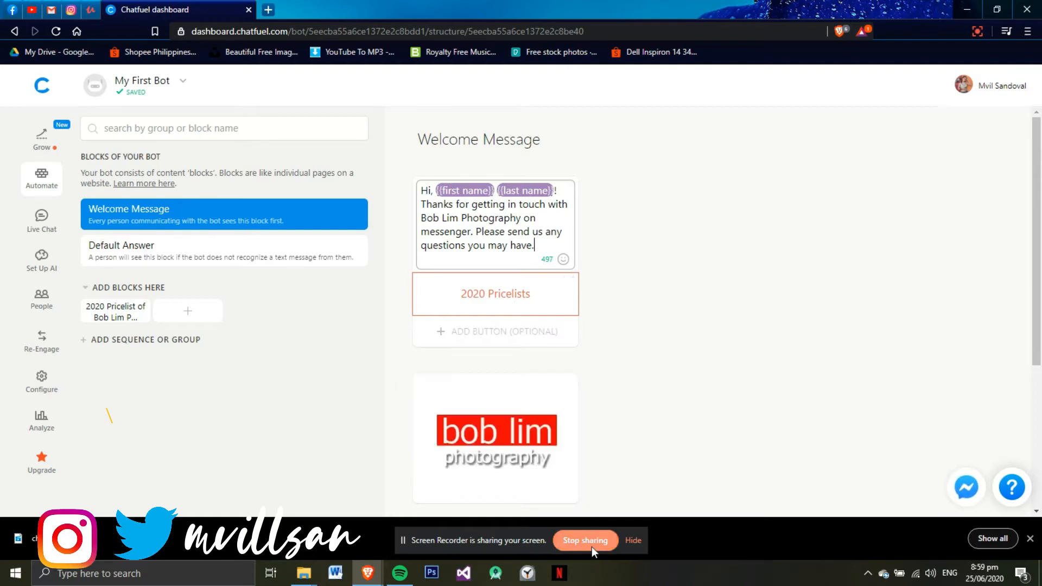
pyautogui.scroll(-3, 646, 449)
pyautogui.scroll(-2, 646, 449)
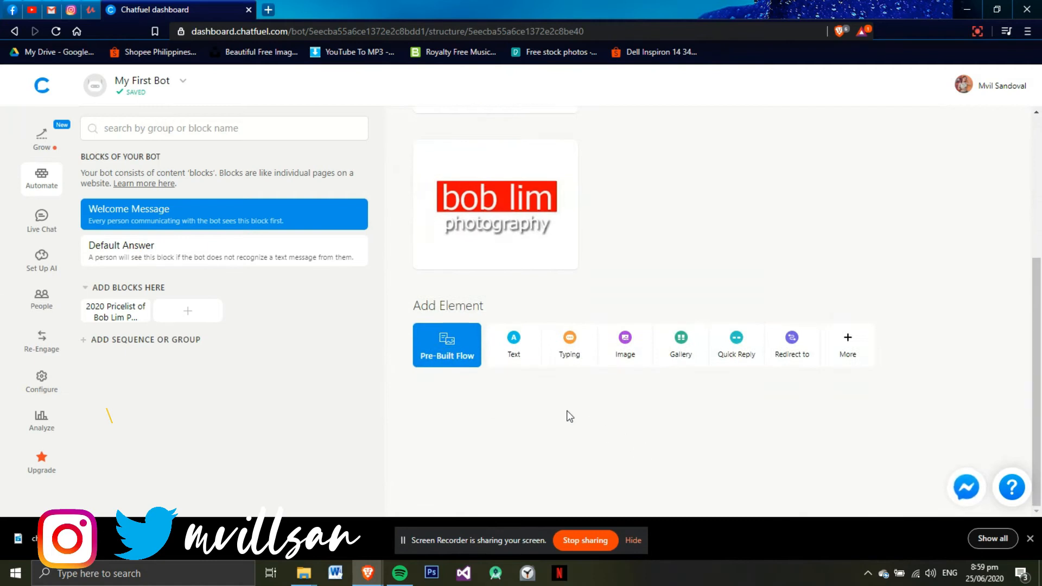
pyautogui.scroll(4, 565, 406)
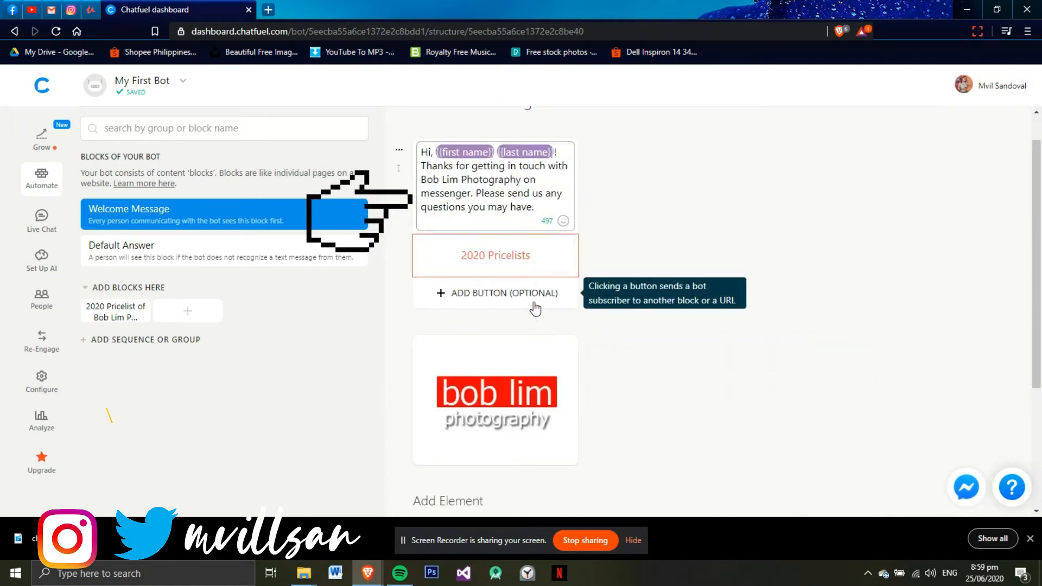
pyautogui.moveTo(527, 378)
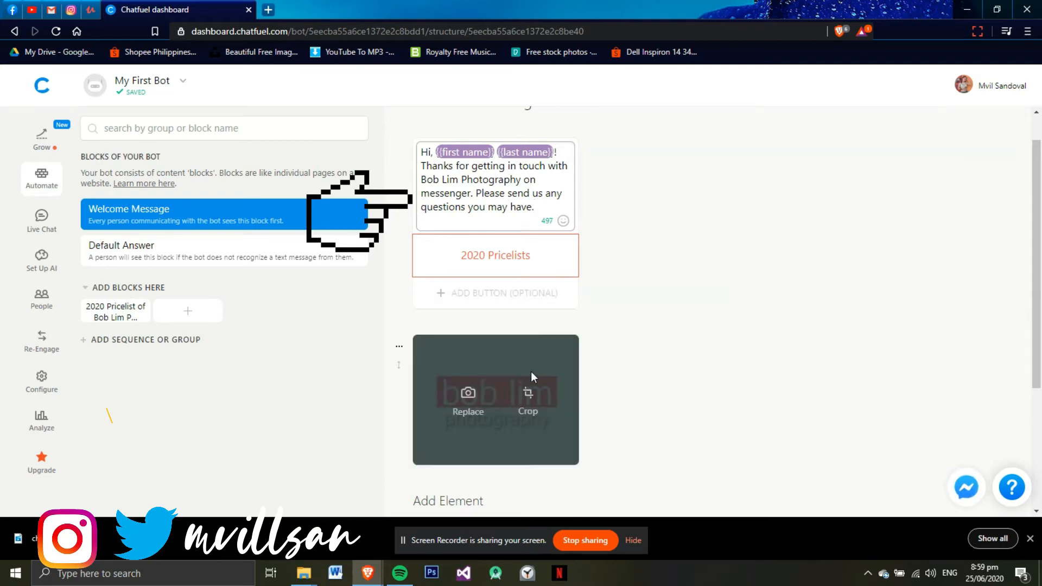
pyautogui.scroll(-3, 530, 372)
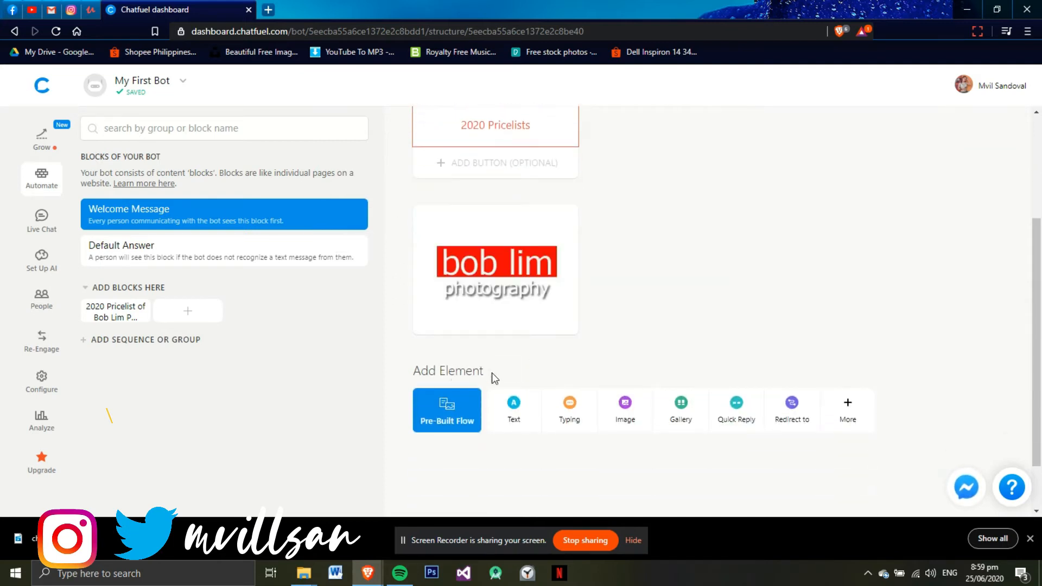
# Step: Review the elements that can be added to the Welcome Message block, including the full list of Chatfuel plugins
pyautogui.scroll(4, 484, 369)
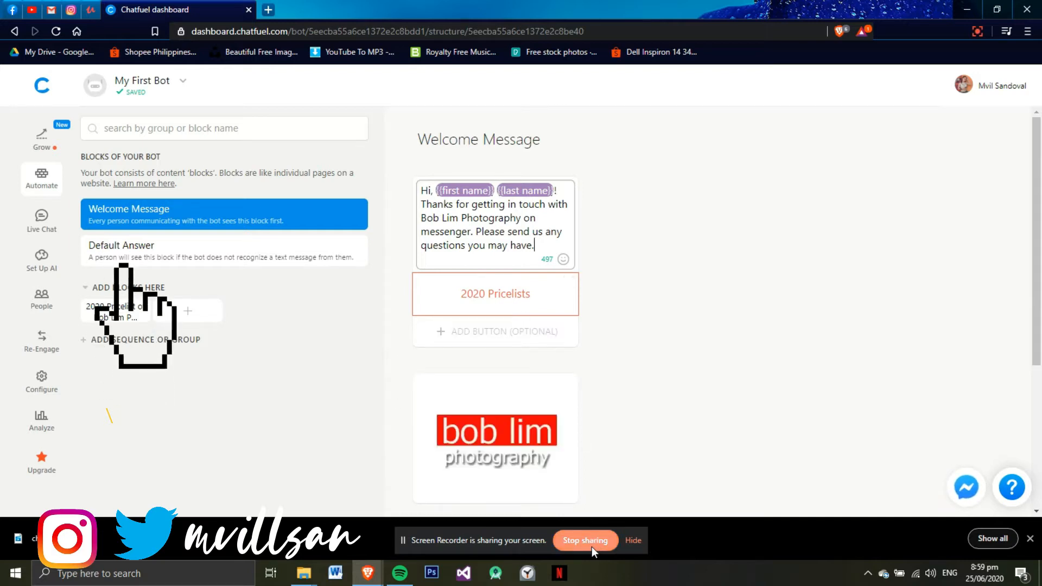
pyautogui.scroll(-3, 647, 452)
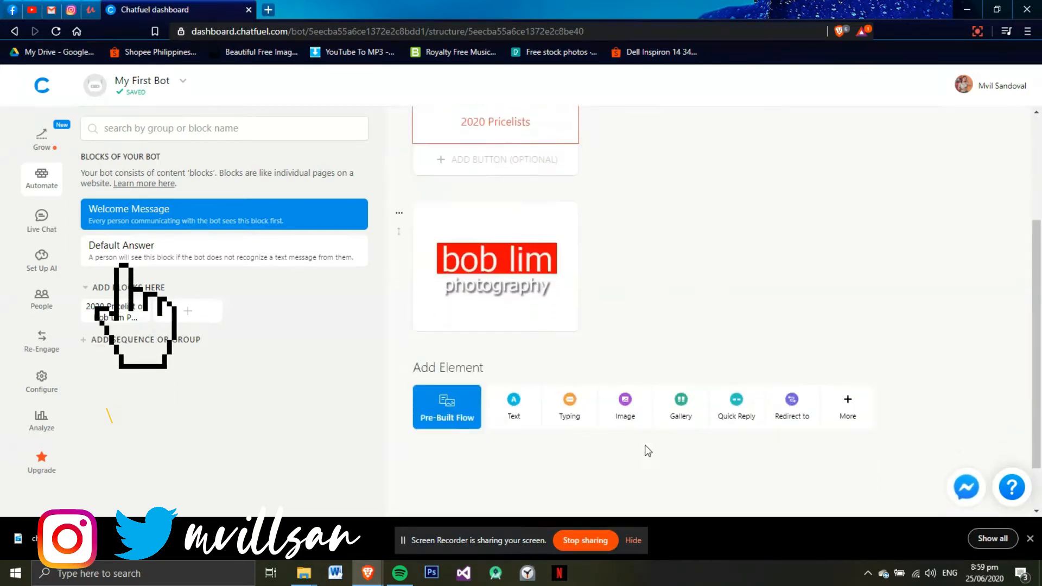
pyautogui.scroll(-1, 646, 450)
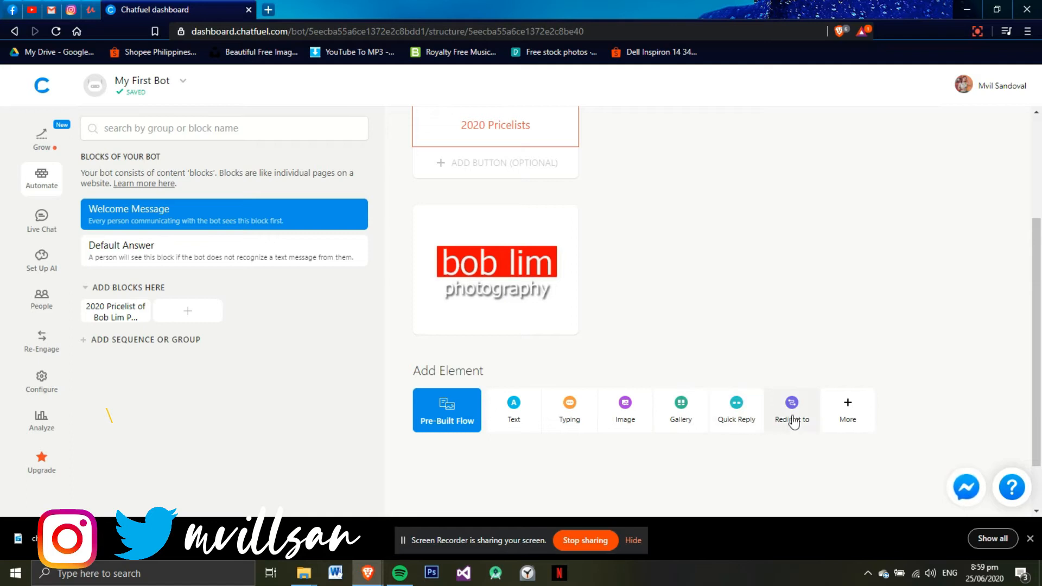
pyautogui.click(839, 422)
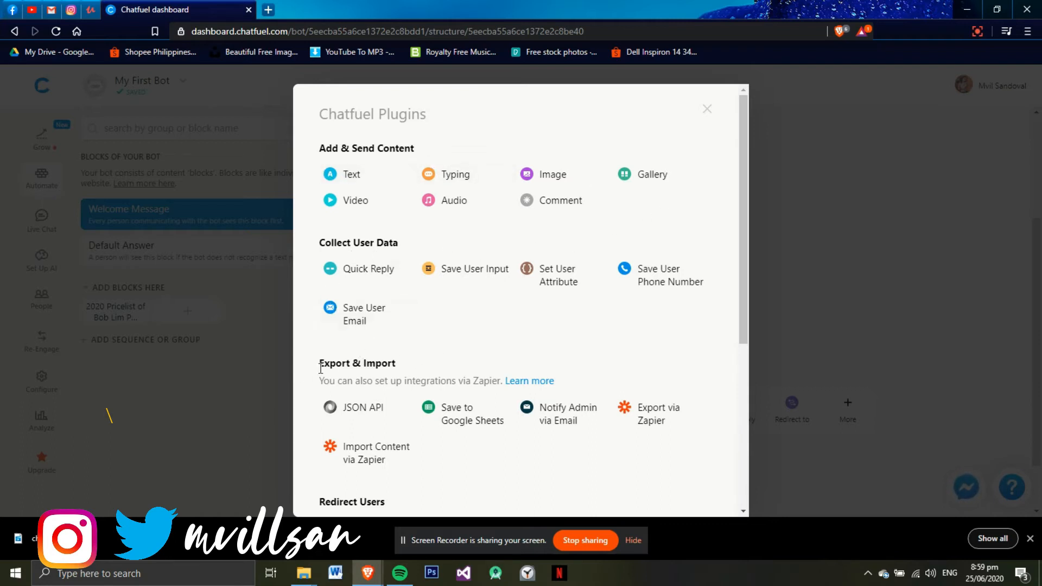
pyautogui.scroll(-5, 531, 335)
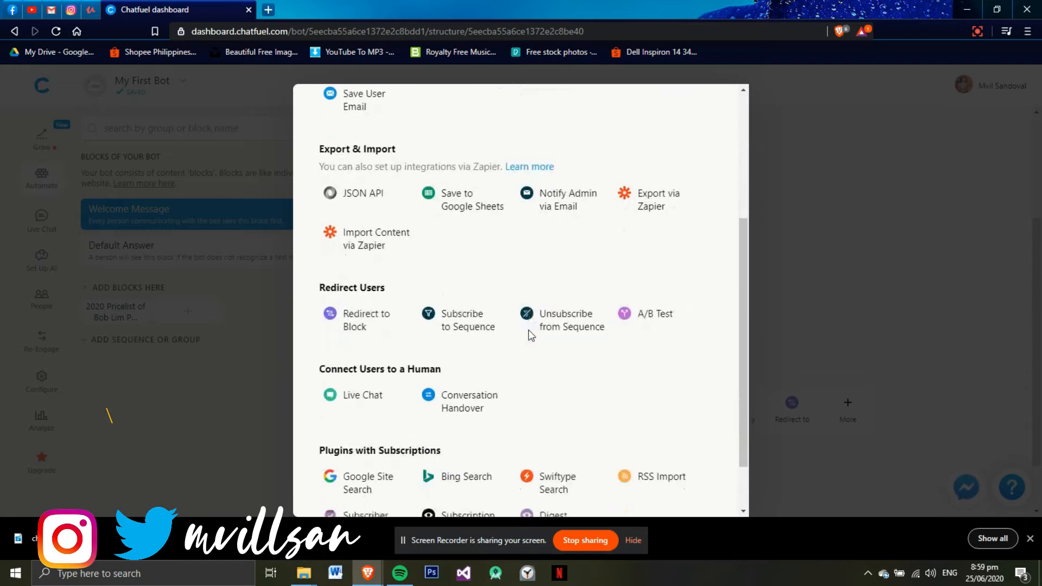
pyautogui.click(298, 219)
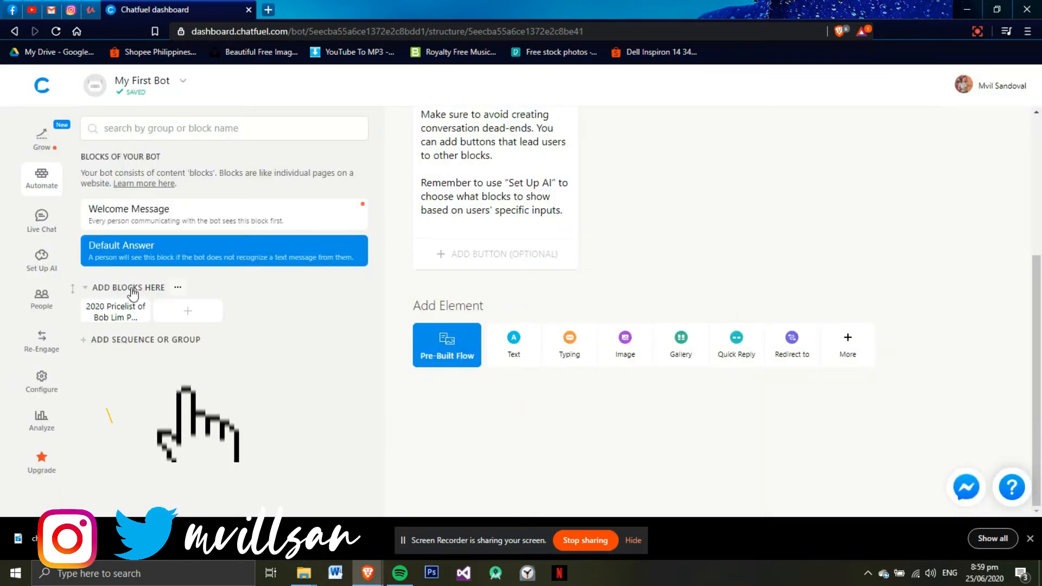
# Step: Open the 2020 Pricelist of Bob Lim Photography block and examine its gallery cards, typing delay and available elements
pyautogui.click(140, 311)
pyautogui.click(128, 317)
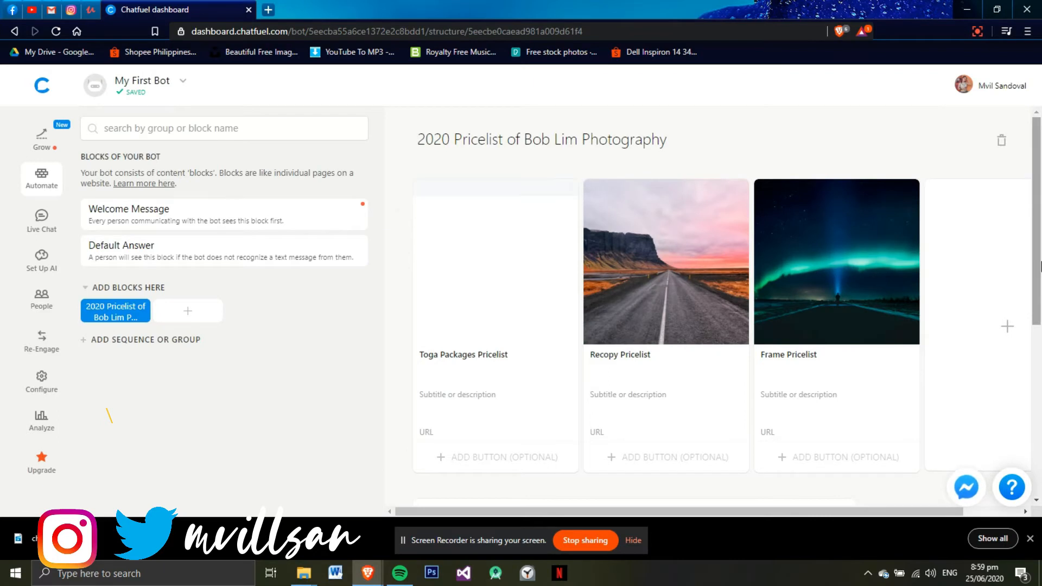
pyautogui.scroll(-6, 702, 282)
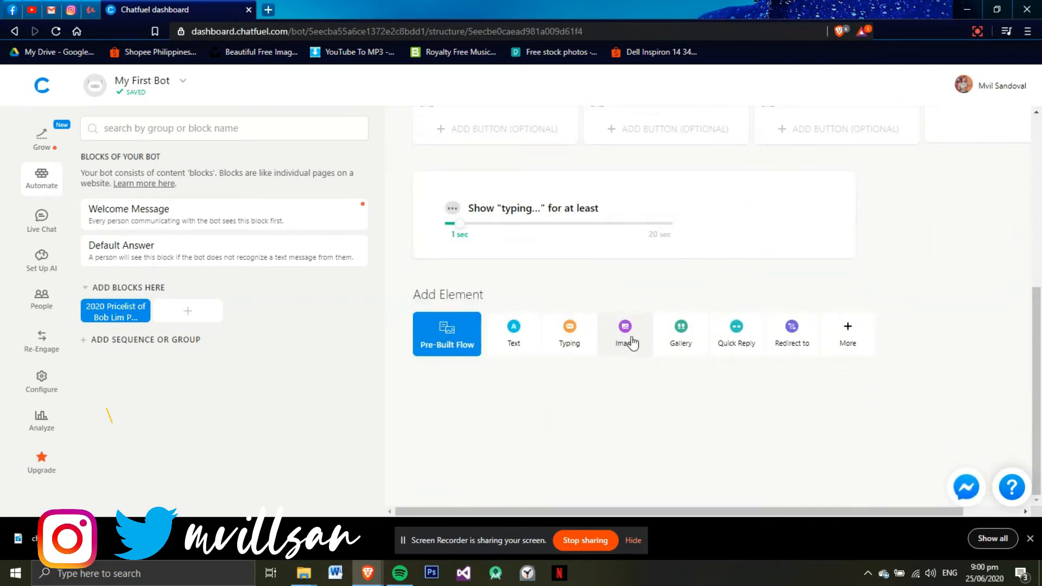
pyautogui.scroll(6, 627, 337)
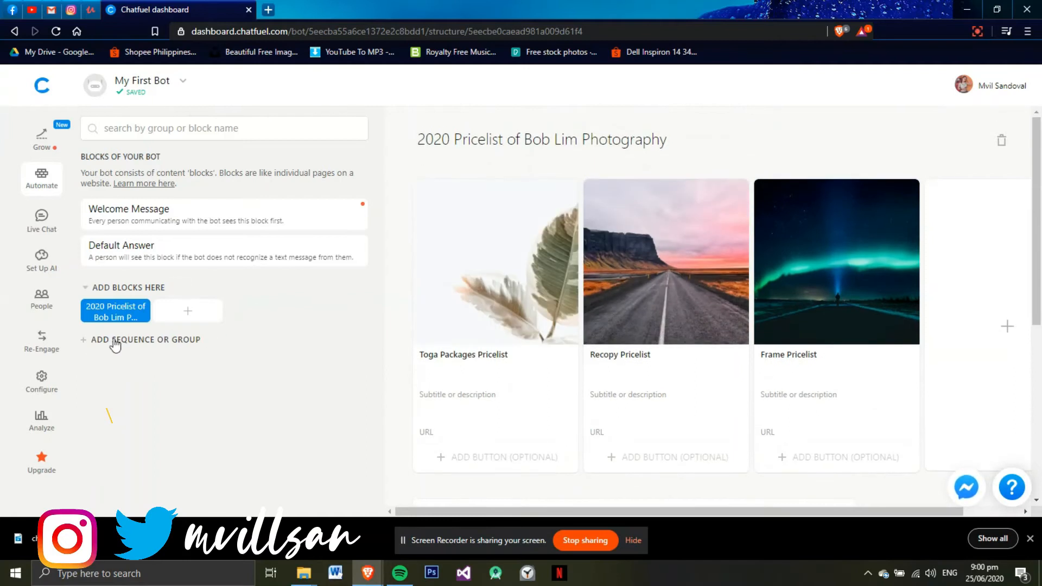
pyautogui.click(99, 343)
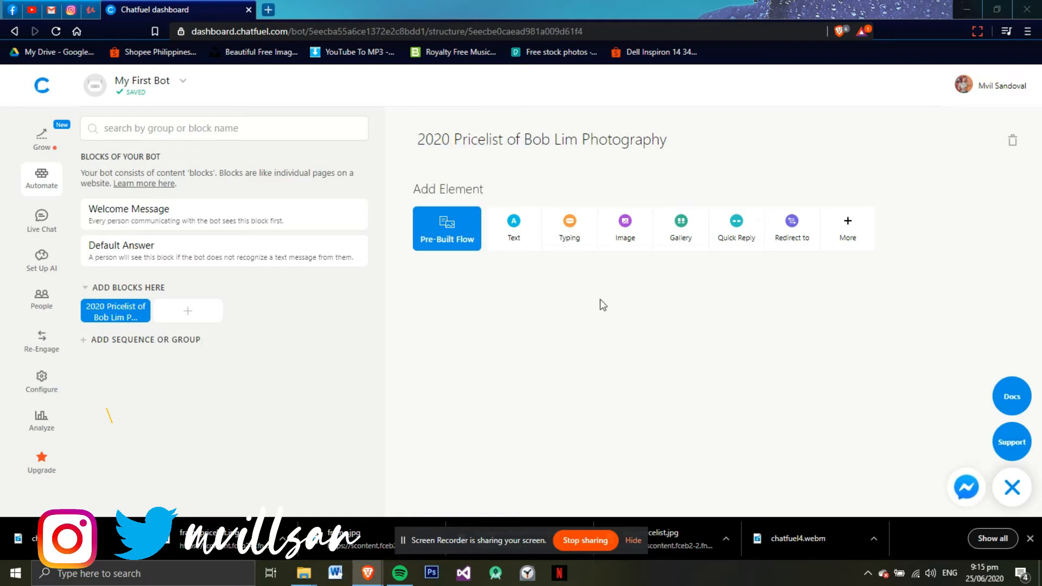
# Step: Add a 2-second typing delay and a gallery card headed "Graduation Portraits Pricelist" to the 2020 Pricelist of Bob Lim Photography block
pyautogui.click(575, 236)
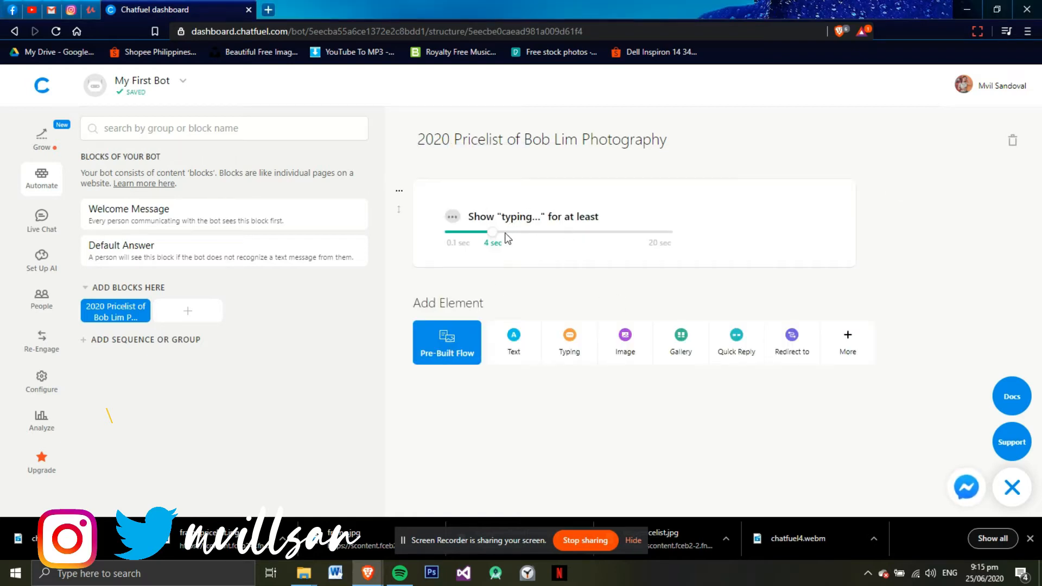
pyautogui.moveTo(488, 240)
pyautogui.mouseDown()
pyautogui.moveTo(461, 239)
pyautogui.moveTo(471, 242)
pyautogui.mouseUp()
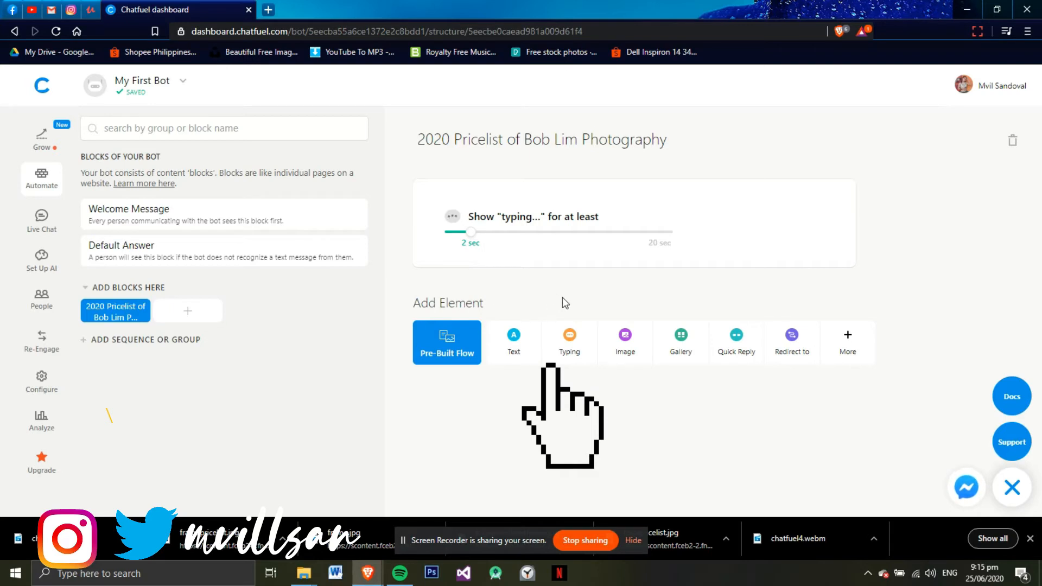
pyautogui.click(682, 351)
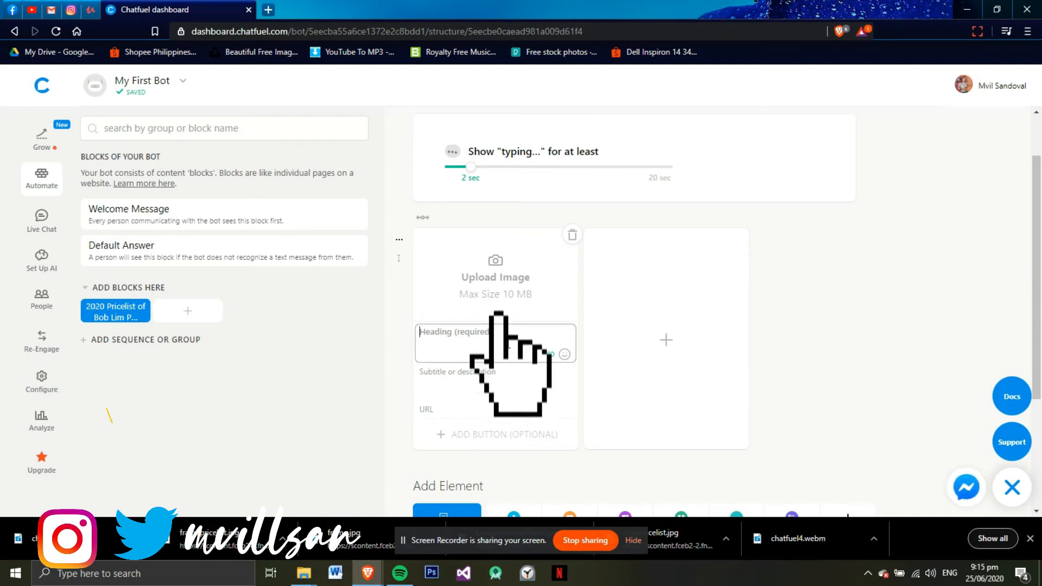
pyautogui.write('Graduation Portraits')
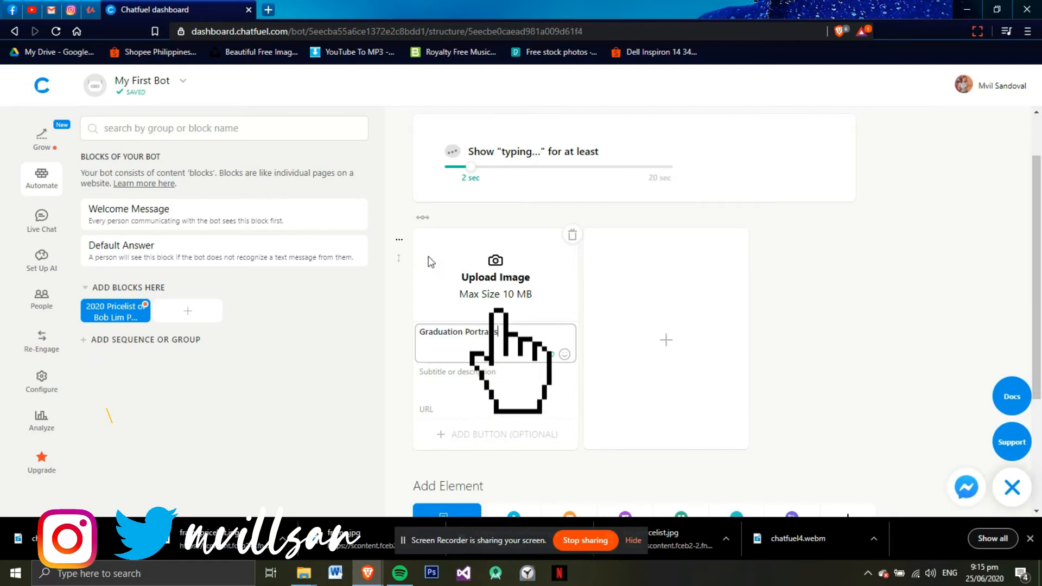
# Step: Upload the graduation portraits image to the gallery card and crop it to the title and the two portraits
pyautogui.hotkey('alt', 'Tab')
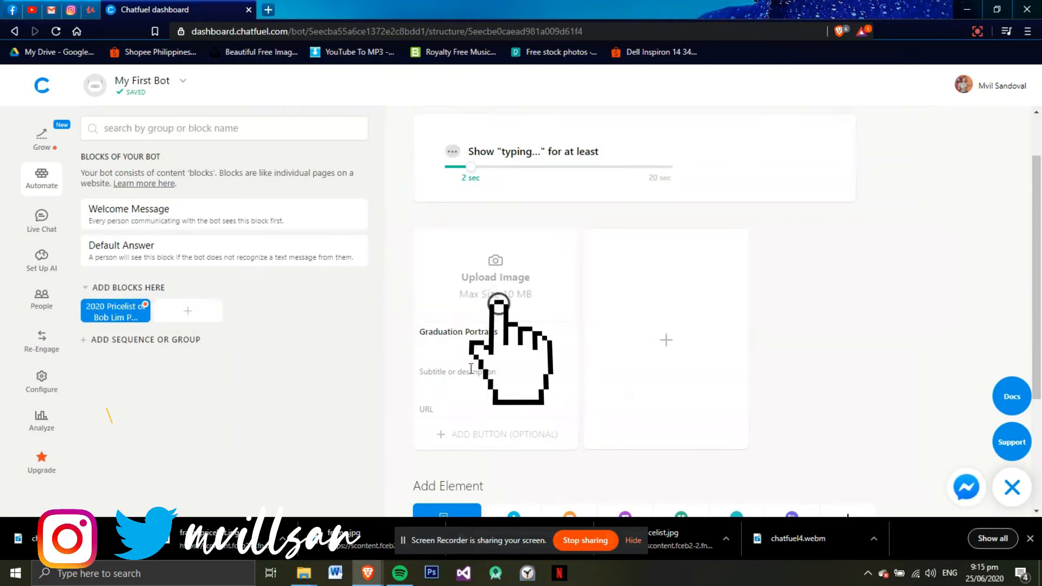
pyautogui.click(512, 293)
pyautogui.doubleClick(311, 100)
pyautogui.click(548, 217)
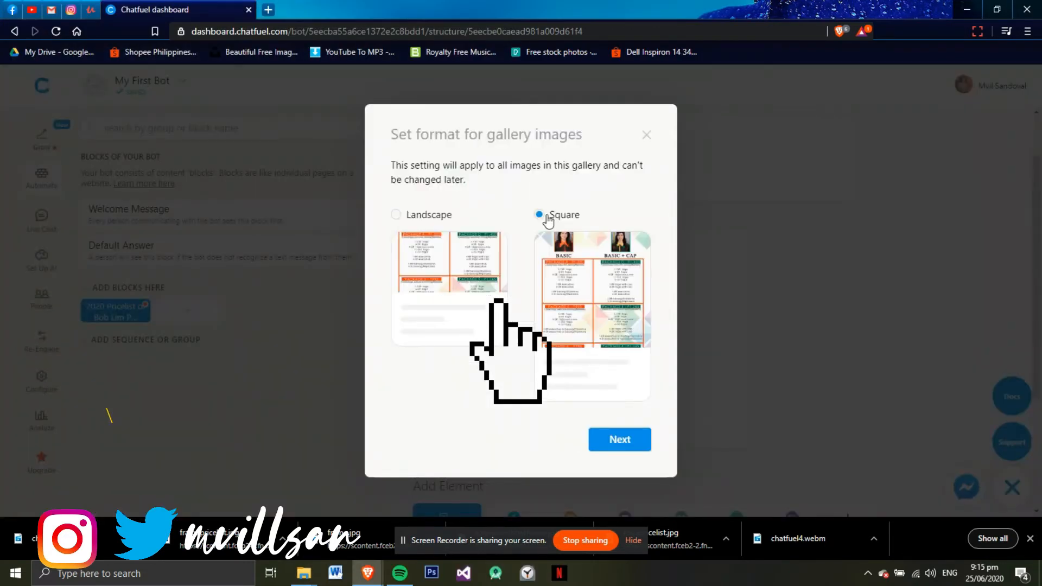
pyautogui.click(597, 432)
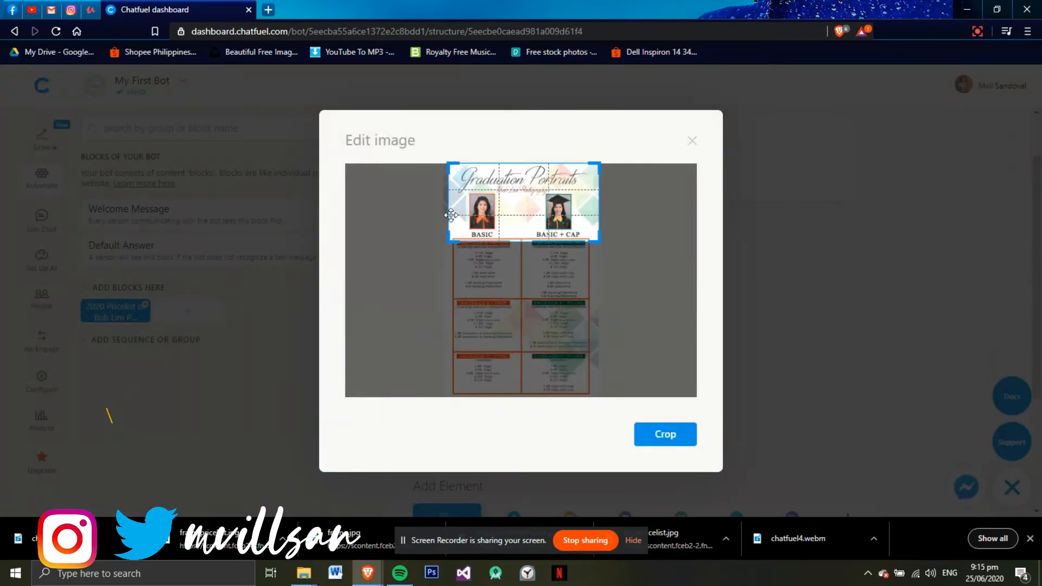
pyautogui.click(664, 434)
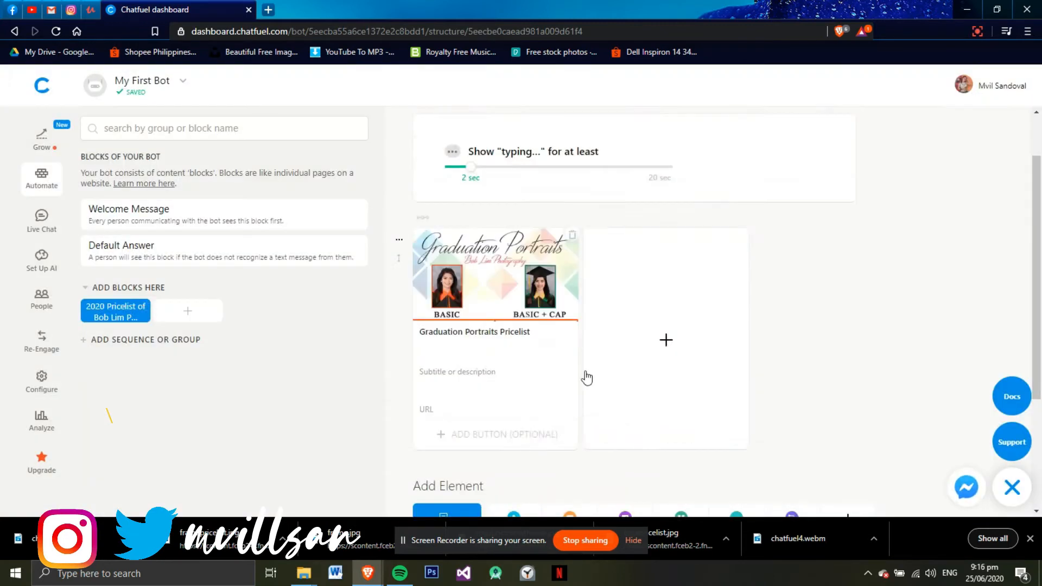
# Step: Give the card the description "In here you can see the different pricelist for Graduation Portraits." and a "See Pricelist" button
pyautogui.click(487, 309)
pyautogui.write('In here ')
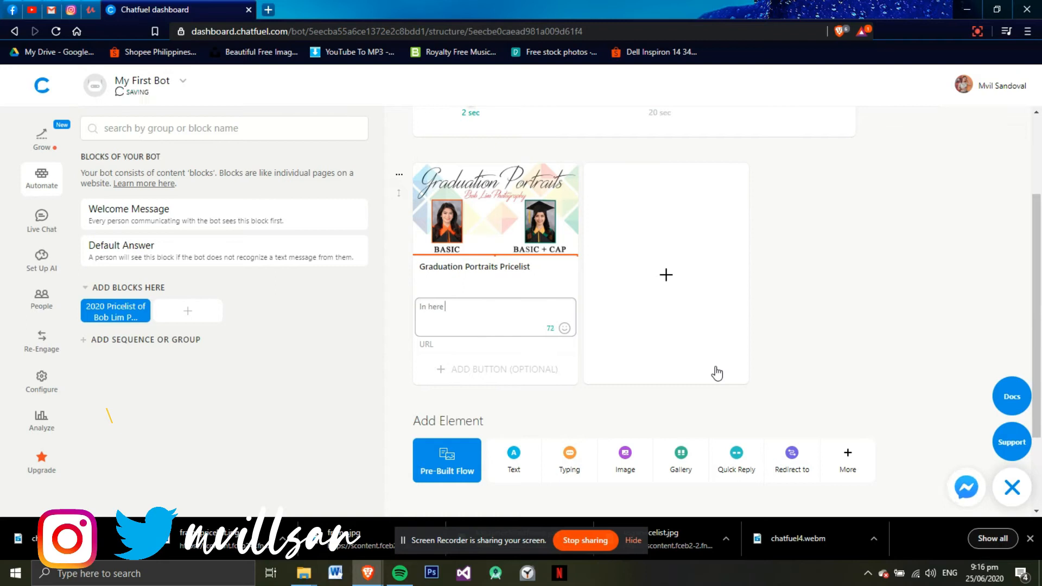
pyautogui.write('you can see the different pricelist for Graduation Portraits.')
pyautogui.click(491, 370)
pyautogui.write('See Pricelist')
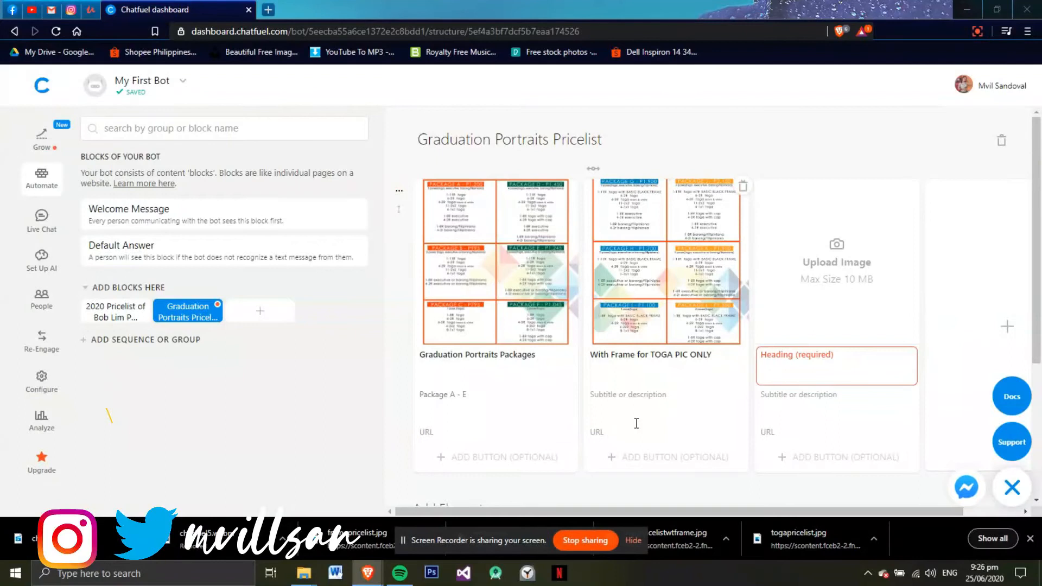
# Step: Upload the 3-N-1 frame image to the third card of the Graduation Portraits Pricelist block and head it "3 - N - 1 FRAME"
pyautogui.click(848, 262)
pyautogui.doubleClick(220, 133)
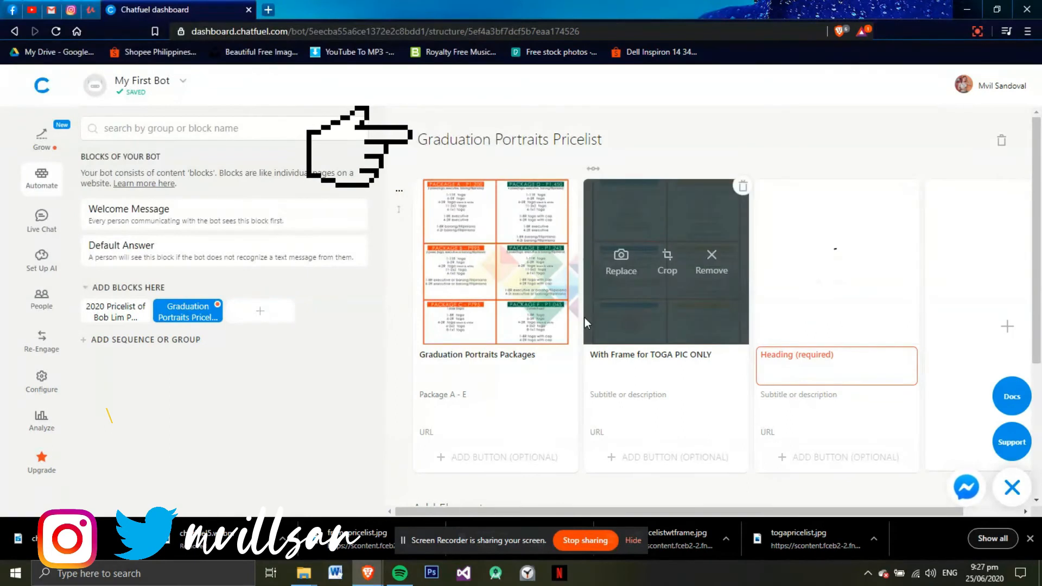
pyautogui.click(1012, 488)
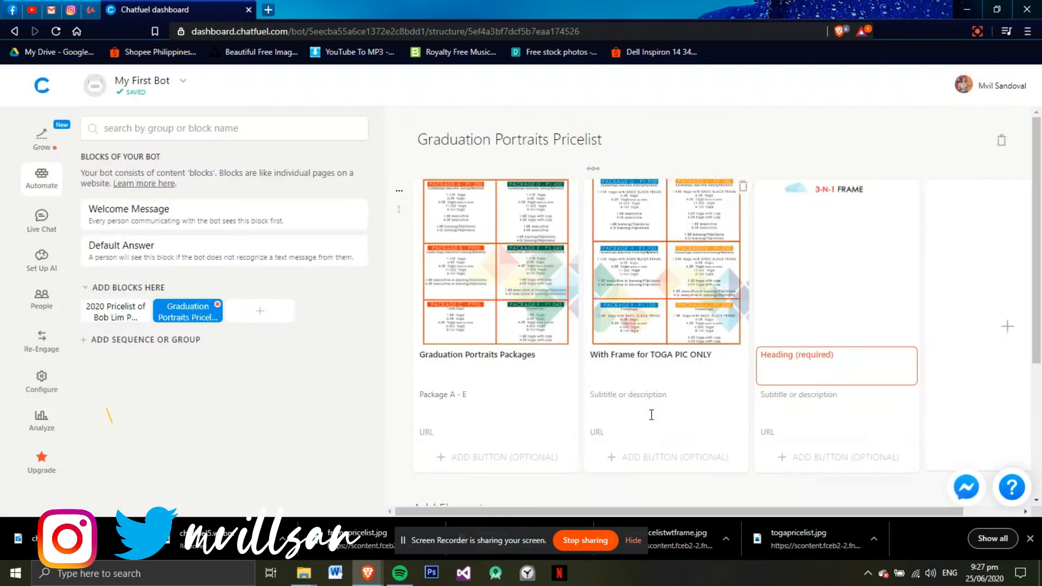
pyautogui.click(845, 354)
pyautogui.write('3 - N - 1 FRAME')
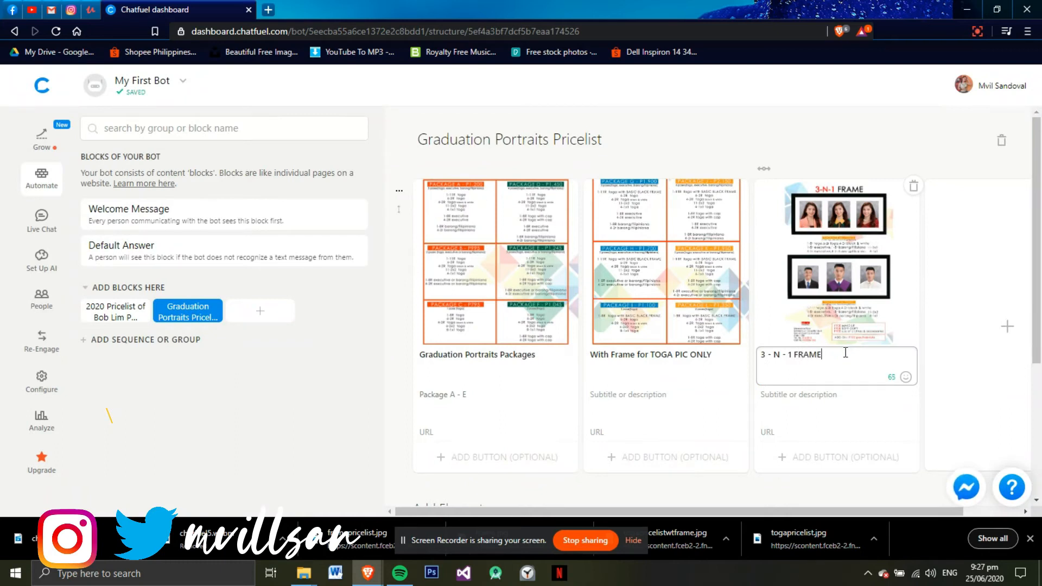
# Step: Enter the package range "Package G - L" as the subtitle of the "With Frame for TOGA PIC ONLY" card
pyautogui.scroll(-1, 613, 336)
pyautogui.click(612, 329)
pyautogui.write('Pagkage G')
# Step: Switch to the chatfuel folder in File Explorer and open one of its price list images for reference
pyautogui.click(304, 573)
pyautogui.click(370, 515)
pyautogui.scroll(-6, 746, 335)
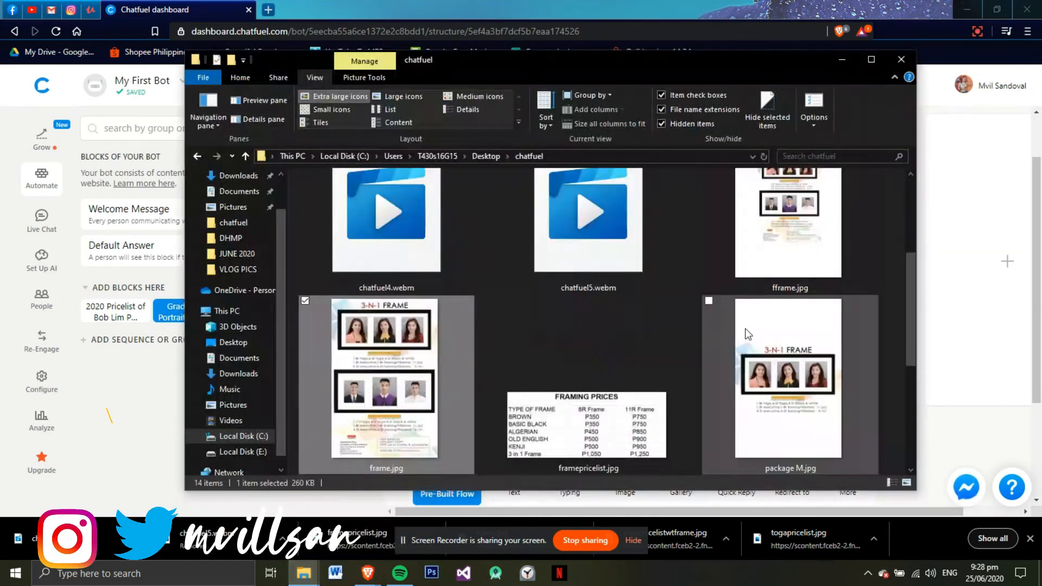
pyautogui.doubleClick(554, 369)
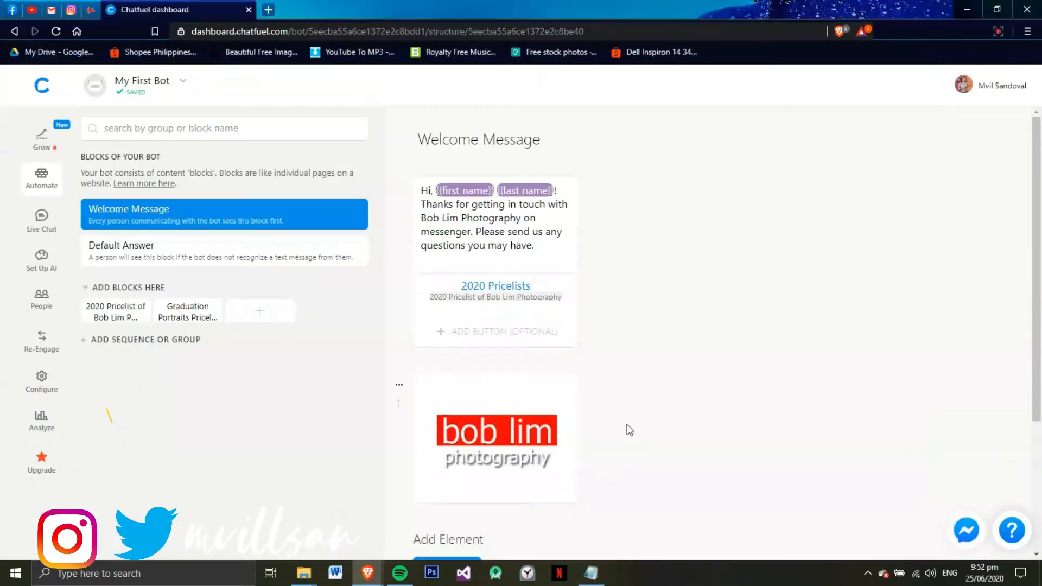
pyautogui.click(529, 339)
pyautogui.write('F')
pyautogui.write('Office Hours')
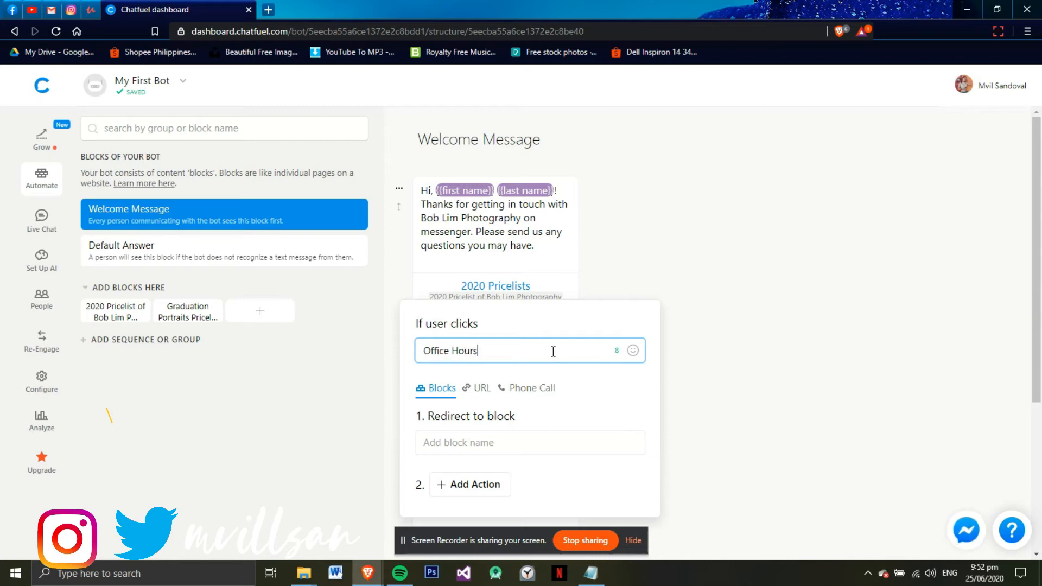
pyautogui.click(536, 447)
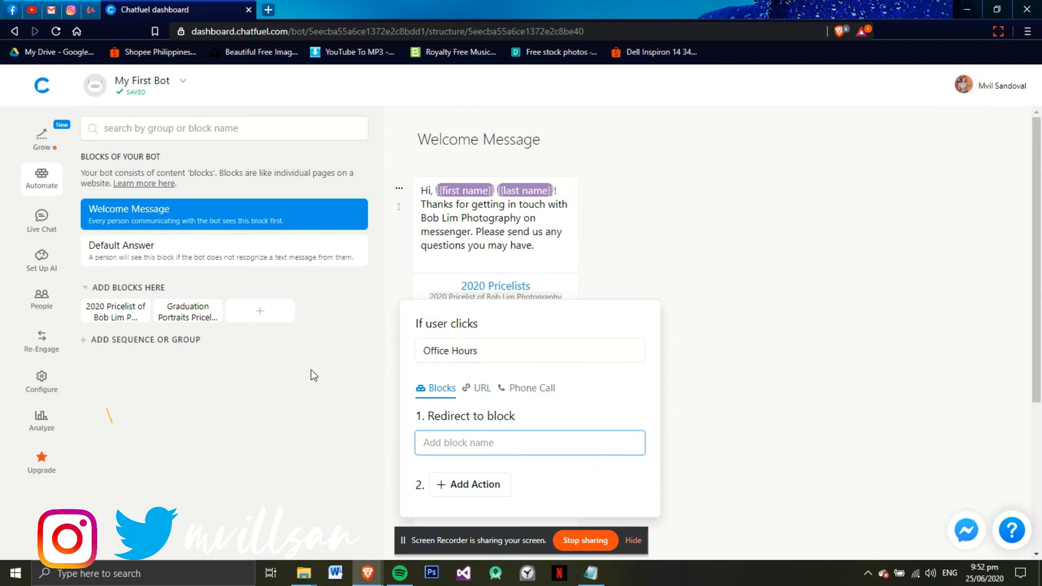
# Step: Create a block named "Office Hours" and add the text "Office Hours 8:30 AM - 4:30 PM" copied from the notes
pyautogui.click(253, 321)
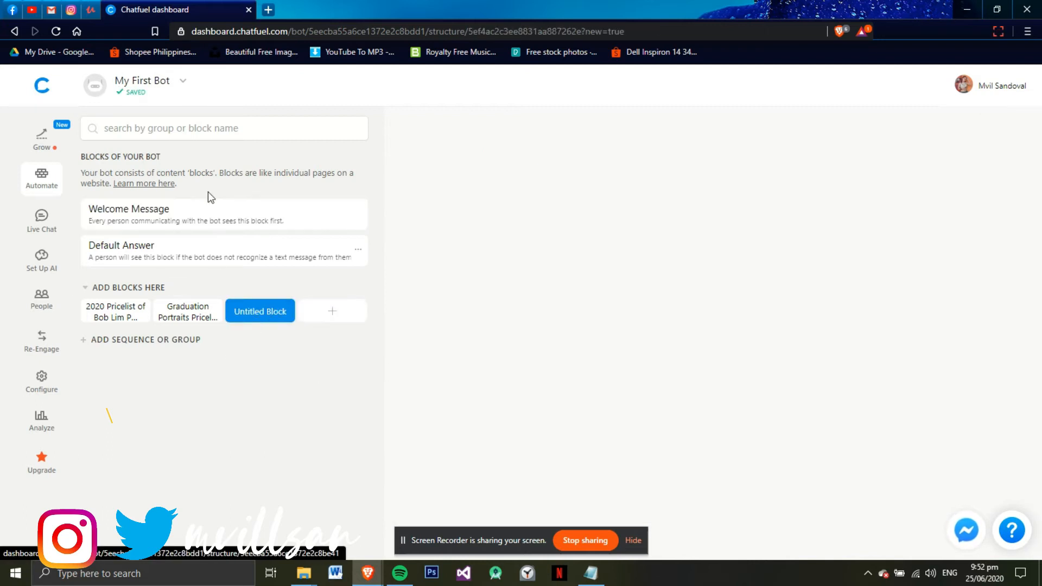
pyautogui.write('Office Hours')
pyautogui.hotkey('alt', 'Tab')
pyautogui.moveTo(307, 173); pyautogui.dragTo(216, 160)
pyautogui.hotkey('alt', 'Tab')
pyautogui.write('Office Hours 8:30 AM - 4:30 PM')
# Step: Reword the block's message to begin with "We are open from" and enclose the hours in parentheses
pyautogui.moveTo(479, 194); pyautogui.dragTo(404, 184)
pyautogui.write('We are open from')
pyautogui.press('Delete')
pyautogui.write('(')
pyautogui.click(531, 210)
pyautogui.write(')')
pyautogui.click(564, 206)
# Step: Put the greeting "Hi !" followed by a waving hand emoji at the start of the office hours message
pyautogui.scroll(-3, 507, 397)
pyautogui.click(507, 398)
pyautogui.hotkey('ctrl', 'x')
pyautogui.click(419, 193)
pyautogui.write('Hi !')
pyautogui.hotkey('ctrl', 'v')
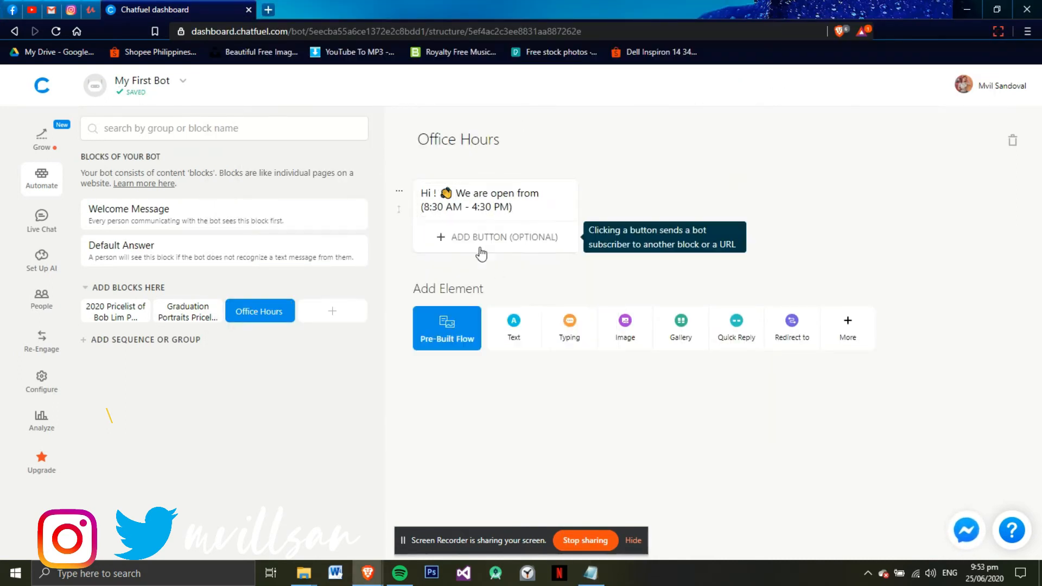
# Step: Add a "Home" button to the office hours message that redirects to the Welcome Message block
pyautogui.click(481, 248)
pyautogui.write('Home')
pyautogui.click(488, 348)
pyautogui.click(477, 388)
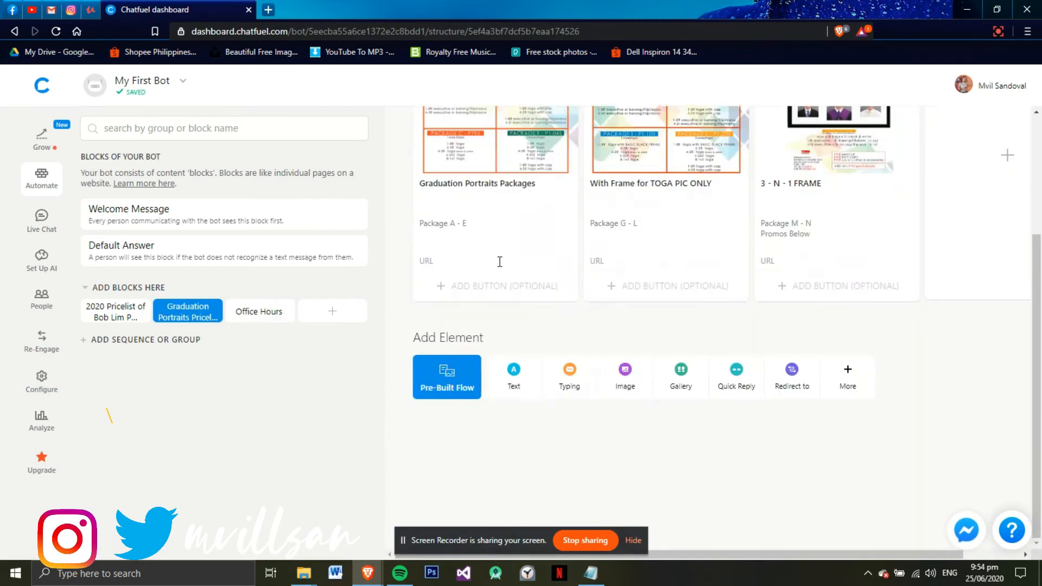
# Step: Add "Home" buttons redirecting to Welcome Message to the "Graduation Portraits Packages" and "With Frame for TOGA PIC ONLY" cards
pyautogui.click(504, 286)
pyautogui.write('Home')
pyautogui.click(520, 400)
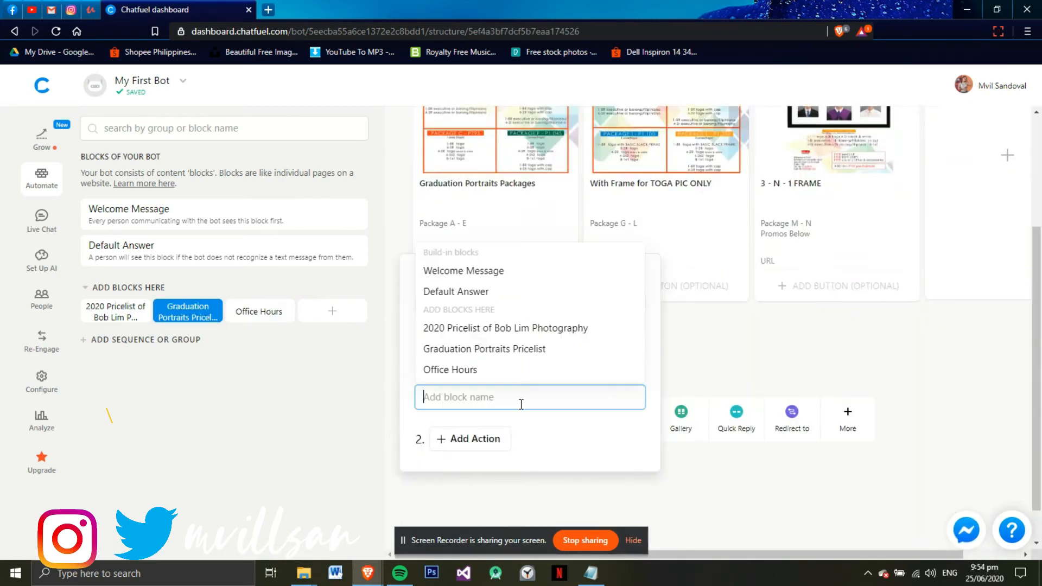
pyautogui.click(465, 272)
pyautogui.click(636, 286)
pyautogui.click(700, 397)
pyautogui.click(672, 270)
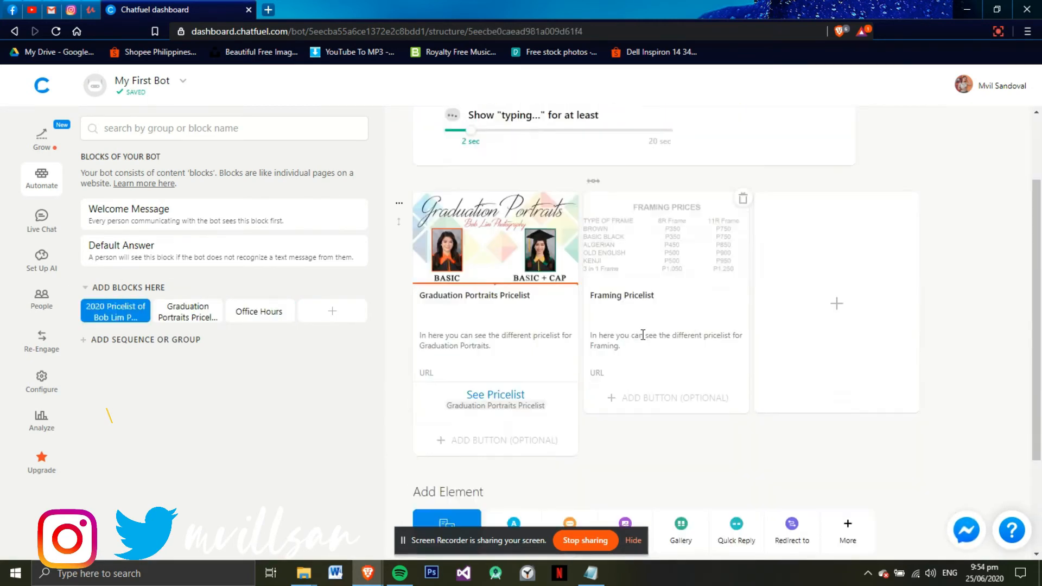
pyautogui.click(508, 457)
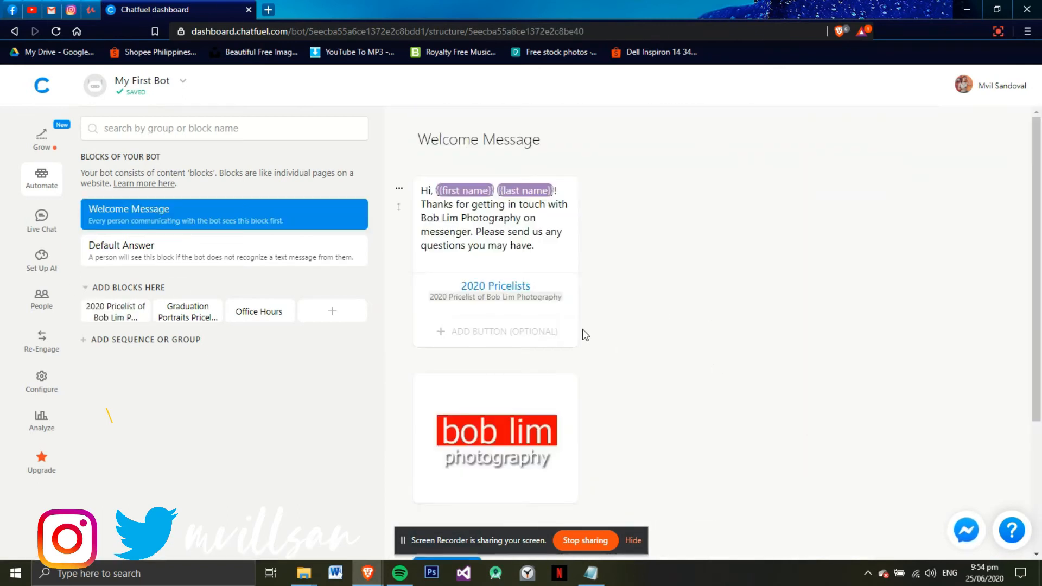
# Step: Add an "Office Hours" button to the Welcome Message text that redirects to the Office Hours block
pyautogui.click(507, 328)
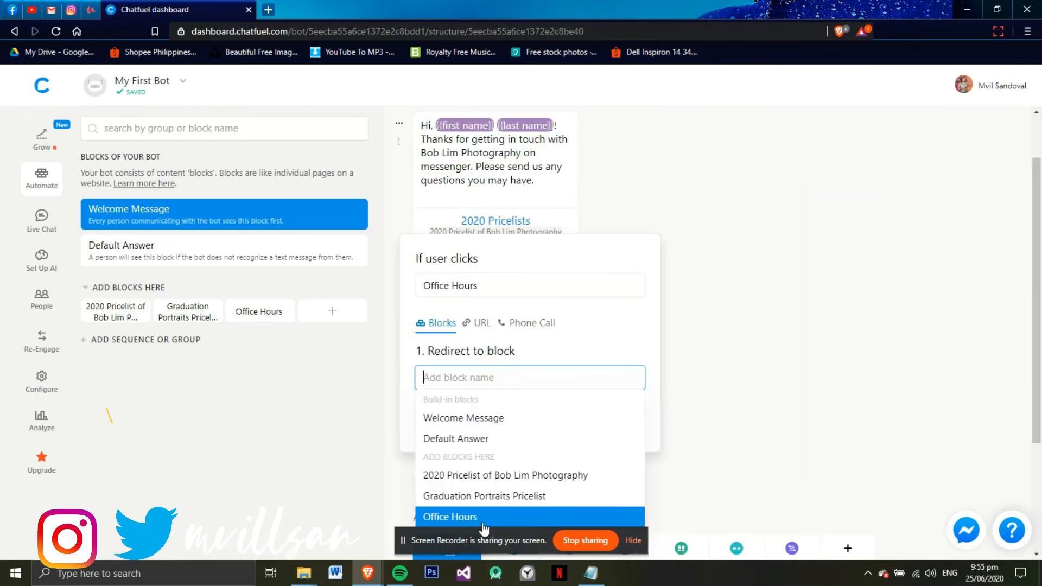
pyautogui.click(505, 515)
pyautogui.click(685, 370)
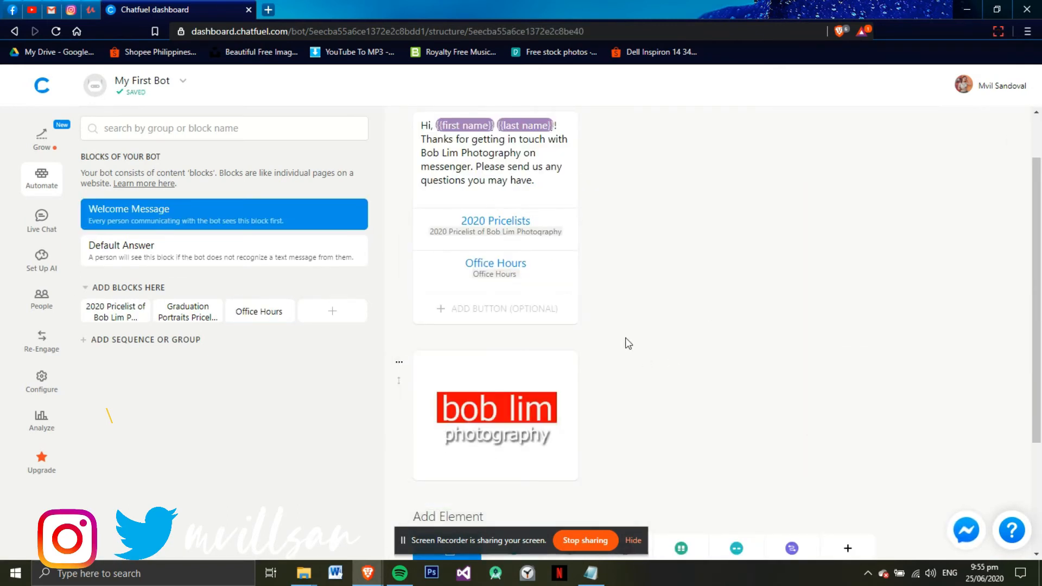
# Step: Name the new block "More Options" and give it a text element reading "See More"
pyautogui.click(542, 312)
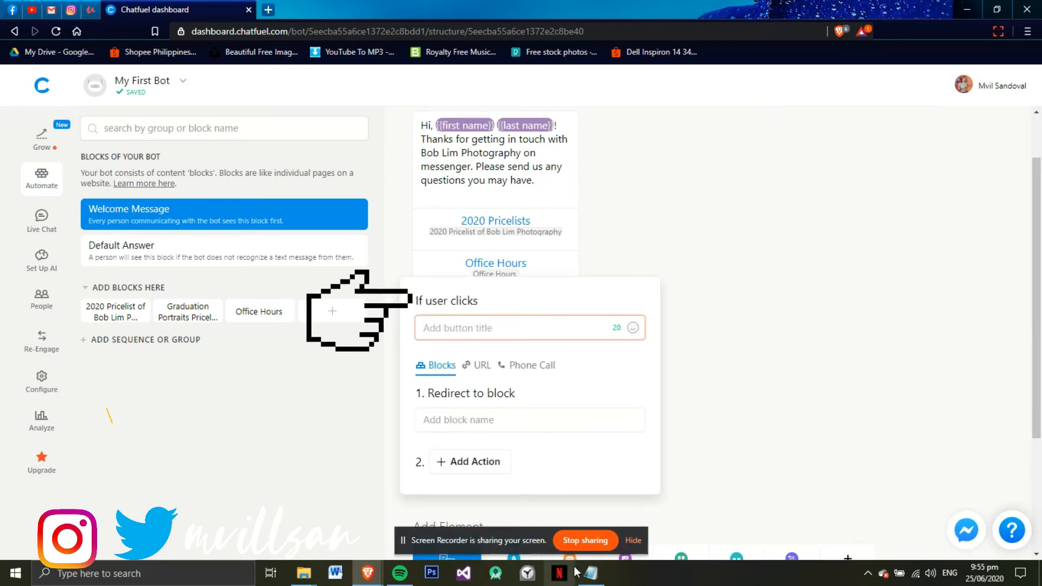
pyautogui.click(592, 573)
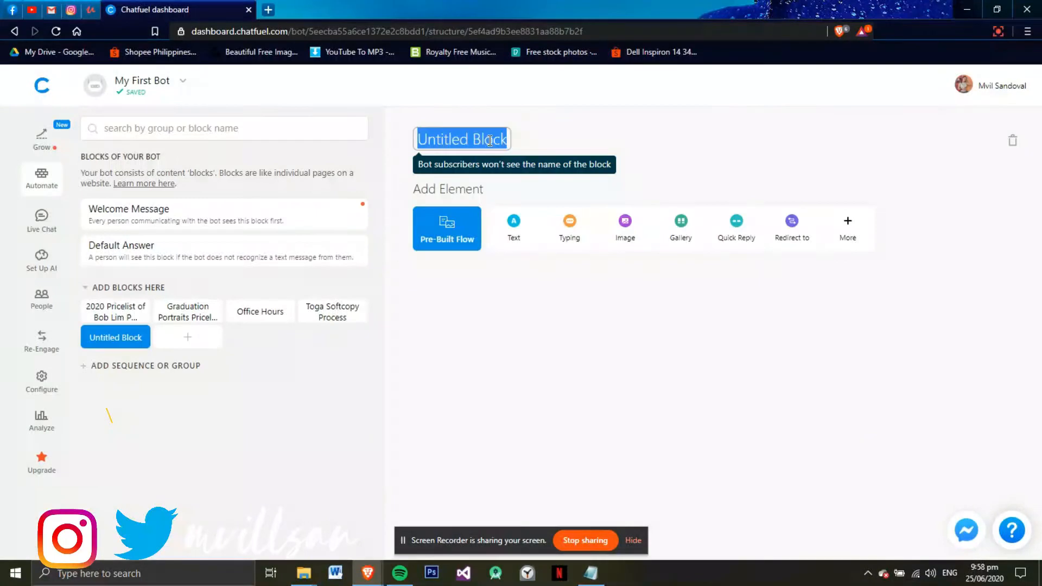
pyautogui.write('More Options')
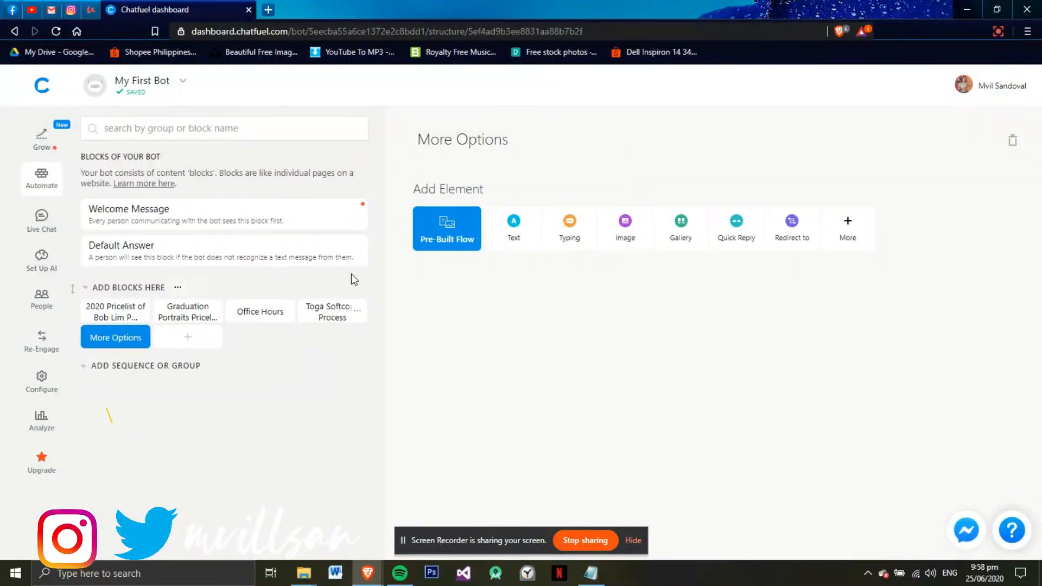
pyautogui.click(513, 233)
pyautogui.write('Toga Softcopy Process')
pyautogui.click(491, 225)
pyautogui.tripleClick(502, 192)
pyautogui.write('See More')
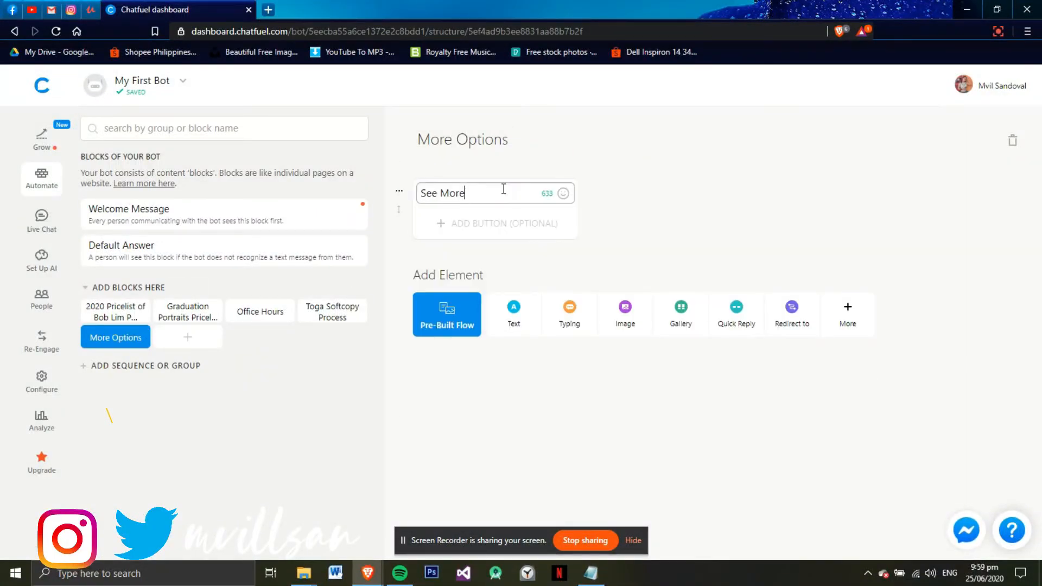
# Step: Add a "Toga Softcopy Proces" button to the "See More" text that redirects to the Toga Softcopy Process block
pyautogui.click(492, 224)
pyautogui.write('Toga Softcopy Proces')
pyautogui.click(491, 335)
pyautogui.click(491, 462)
pyautogui.click(296, 344)
# Step: Link the "See More" button of the Welcome Message text to the More Options block
pyautogui.click(224, 215)
pyautogui.click(524, 386)
pyautogui.scroll(-2, 524, 386)
pyautogui.click(504, 404)
pyautogui.click(504, 488)
# Step: Copy the payment text from the notes and create a "Payment Details" block with an empty text element
pyautogui.click(116, 336)
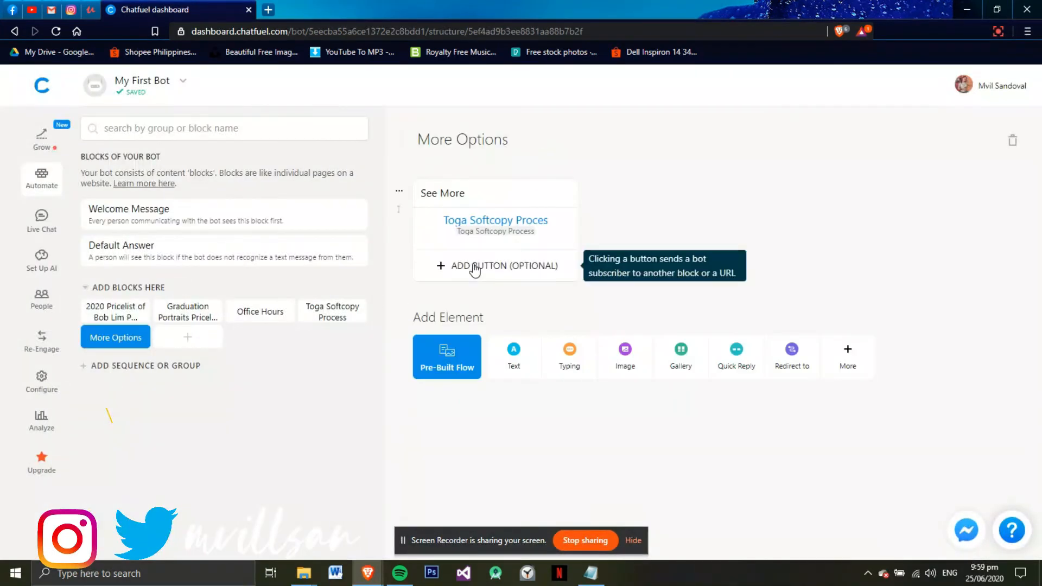
pyautogui.click(591, 573)
pyautogui.moveTo(297, 196); pyautogui.dragTo(219, 196)
pyautogui.hotkey('alt', 'Tab')
pyautogui.click(187, 337)
pyautogui.click(496, 139)
pyautogui.write('Payment Details')
pyautogui.click(513, 228)
# Step: Head the payment message with a pushpin emoji and "Payment Details", and paste the copied payment instructions below it
pyautogui.hotkey('alt', 'Tab')
pyautogui.hotkey('alt', 'Tab')
pyautogui.write('Payment Details')
pyautogui.press('Return')
pyautogui.click(563, 207)
pyautogui.click(450, 309)
pyautogui.hotkey('alt', 'Tab')
pyautogui.hotkey('alt', 'Tab')
pyautogui.click(455, 208)
pyautogui.hotkey('ctrl', 'v')
# Step: Number the two payment options "1." and "2.", and put "Note:" before the line about sending the receipt photo
pyautogui.write('1.')
pyautogui.click(425, 250)
pyautogui.press('BackSpace')
pyautogui.write('2.')
pyautogui.click(426, 304)
pyautogui.press('BackSpace')
pyautogui.press('BackSpace')
pyautogui.press('Return')
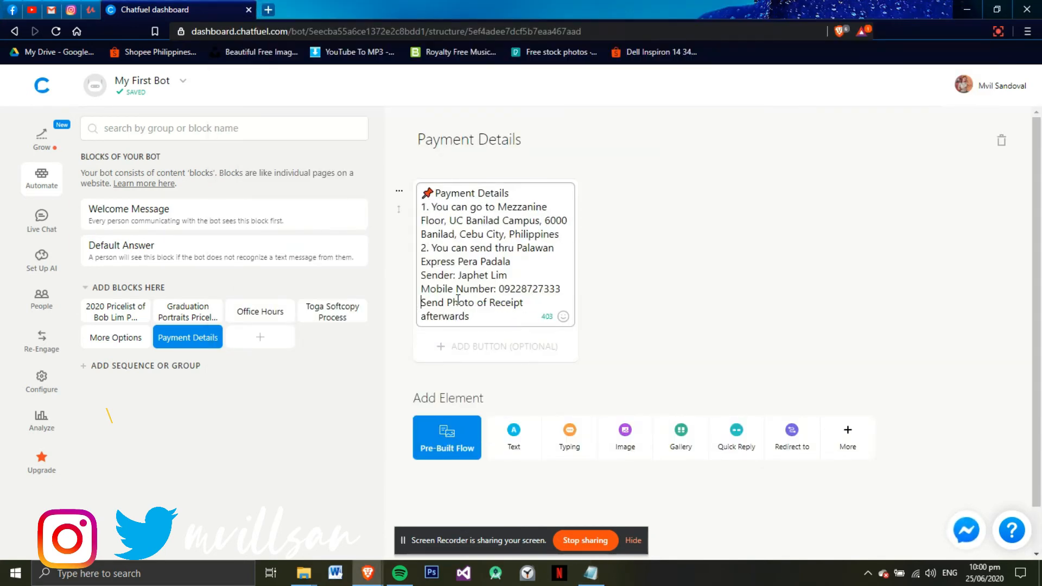
pyautogui.write('Note:')
# Step: Add a "Payment Details" button to the More Options text that redirects to the Payment Details block
pyautogui.click(505, 348)
pyautogui.click(224, 215)
pyautogui.scroll(-1, 610, 307)
pyautogui.click(115, 337)
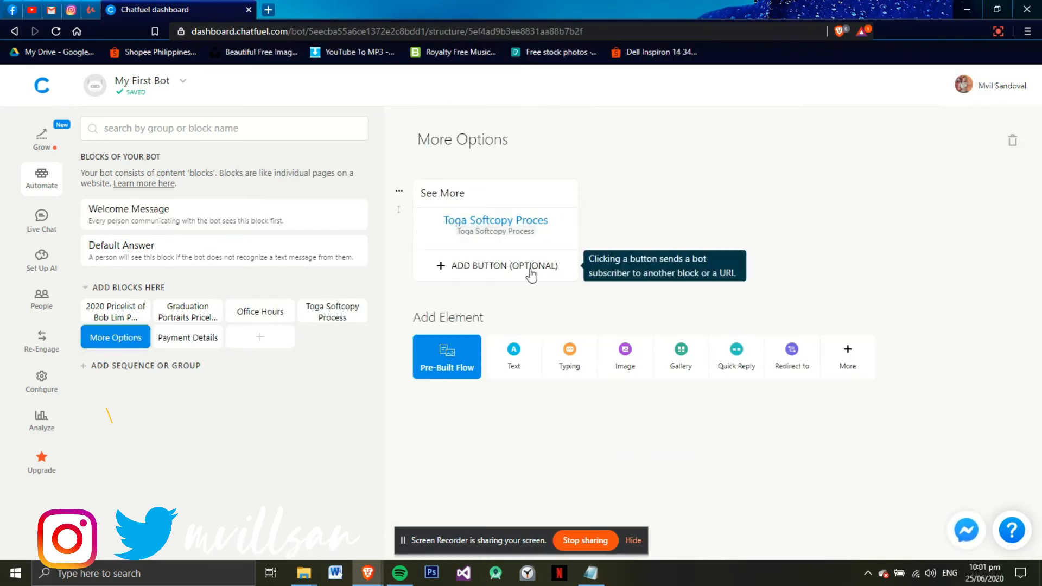
pyautogui.click(530, 267)
pyautogui.write('Payment Details')
pyautogui.click(498, 375)
pyautogui.click(472, 404)
# Step: Consult the notes and add a third button titled "Office Hours" to the More Options text
pyautogui.click(591, 573)
pyautogui.moveTo(218, 161); pyautogui.dragTo(308, 173)
pyautogui.moveTo(218, 91); pyautogui.dragTo(718, 105)
pyautogui.hotkey('alt', 'Tab')
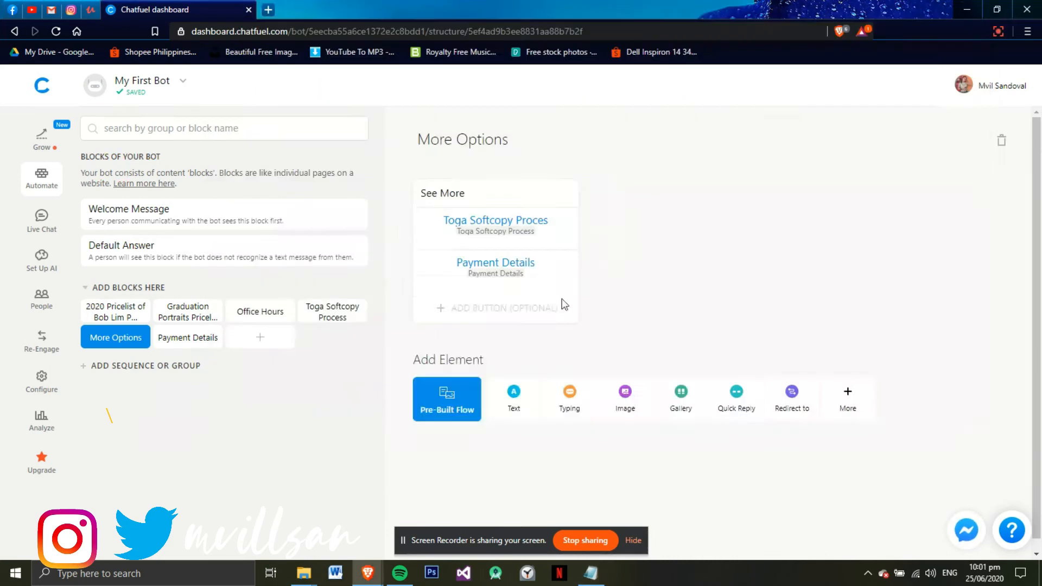
pyautogui.click(558, 306)
pyautogui.write('Office Hours')
pyautogui.click(558, 420)
pyautogui.click(470, 466)
pyautogui.click(260, 336)
pyautogui.rightClick(275, 342)
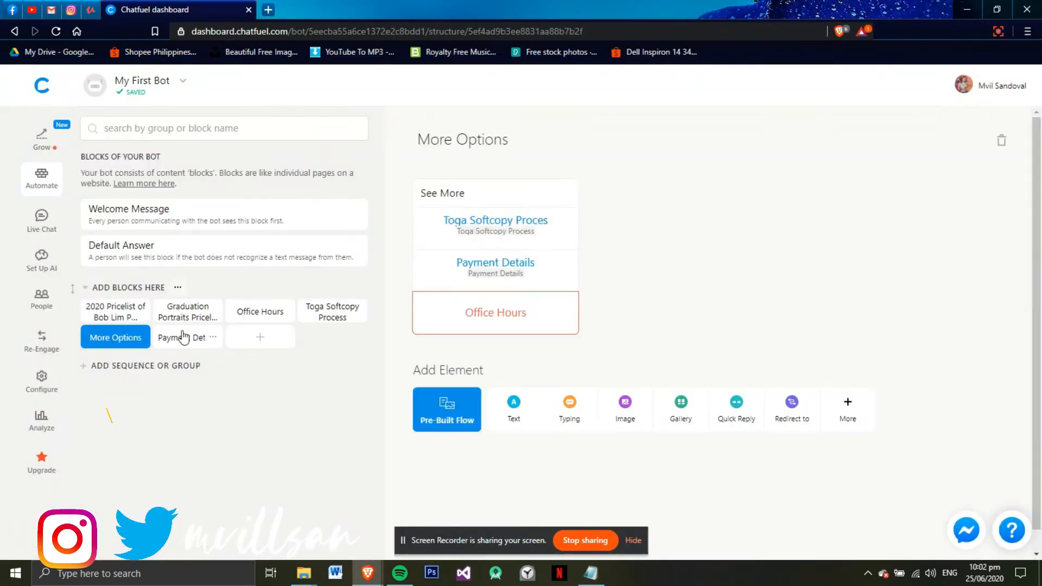
pyautogui.click(224, 214)
pyautogui.click(115, 337)
# Step: Retitle the third More Options button as "Office Location"
pyautogui.click(516, 312)
pyautogui.press('BackSpace')
pyautogui.press('BackSpace')
pyautogui.press('BackSpace')
pyautogui.press('BackSpace')
pyautogui.press('BackSpace')
pyautogui.press('BackSpace')
pyautogui.press('BackSpace')
pyautogui.press('BackSpace')
pyautogui.press('BackSpace')
pyautogui.press('BackSpace')
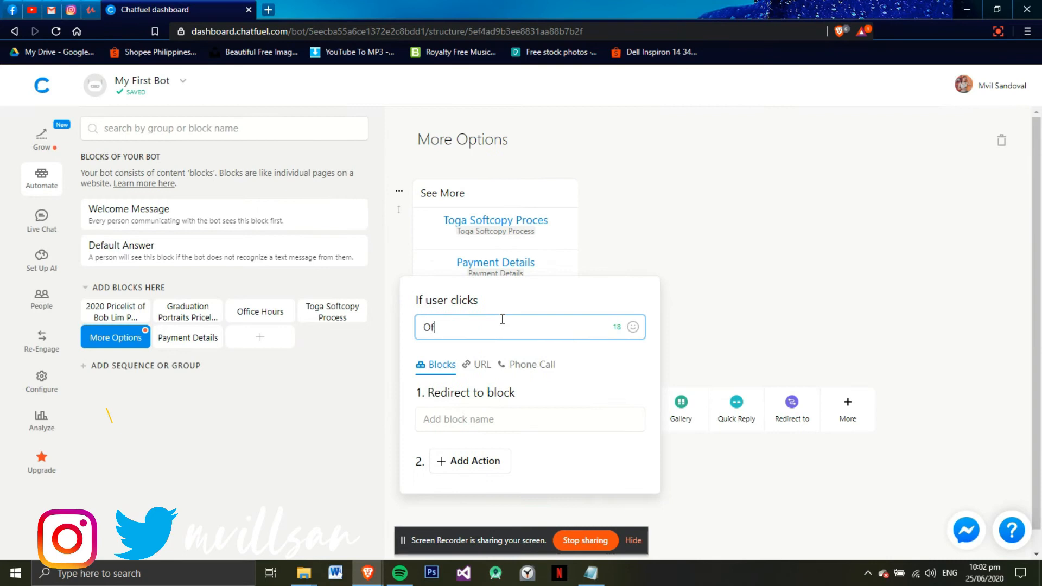
pyautogui.write('fice Location')
# Step: Create a block named "Office Location" with a text element starting with the heading "Office Location"
pyautogui.click(260, 337)
pyautogui.click(466, 140)
pyautogui.write('Office Location')
pyautogui.click(521, 221)
pyautogui.write('Office Location')
pyautogui.press('Return')
# Step: Put a pushpin emoji before the Office Location heading and paste the office address from the notes below it
pyautogui.click(423, 193)
pyautogui.click(563, 206)
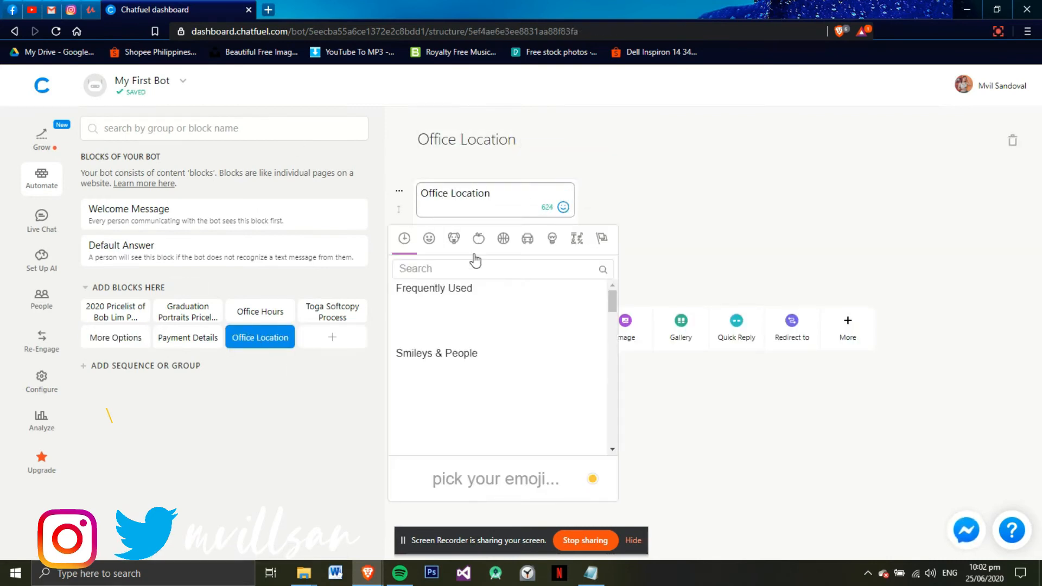
pyautogui.click(418, 312)
pyautogui.hotkey('alt', 'Tab')
pyautogui.hotkey('alt', 'Tab')
pyautogui.hotkey('ctrl', 'v')
# Step: Add a "Home" button to the office location message that redirects to the Welcome Message block
pyautogui.click(522, 281)
pyautogui.write('Home')
pyautogui.click(523, 388)
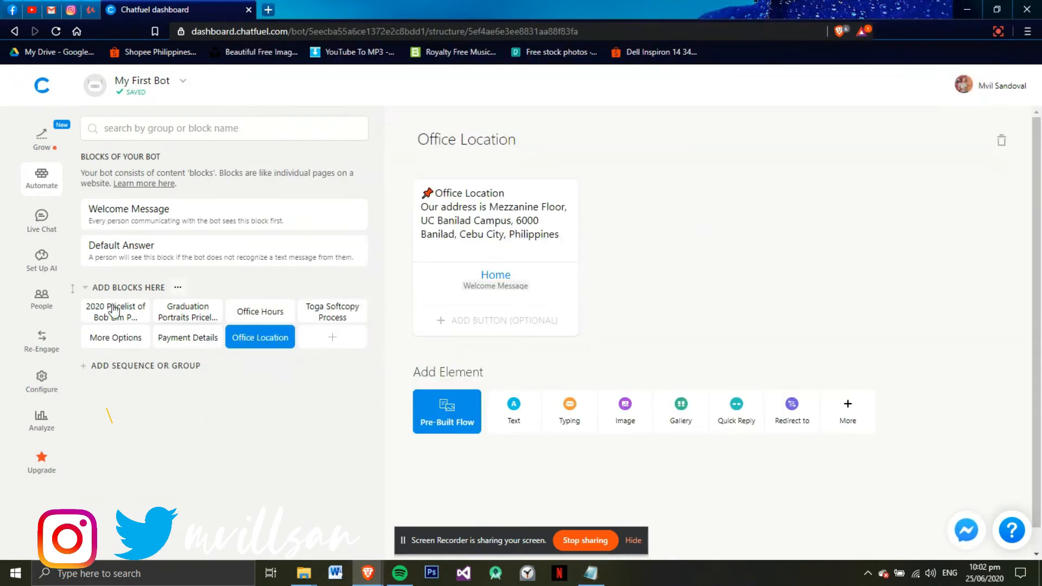
# Step: Link the "Office Location" button in the More Options block to the Office Location block
pyautogui.click(116, 215)
pyautogui.click(120, 340)
pyautogui.click(516, 312)
pyautogui.write('Office Loc')
pyautogui.click(530, 419)
pyautogui.click(521, 368)
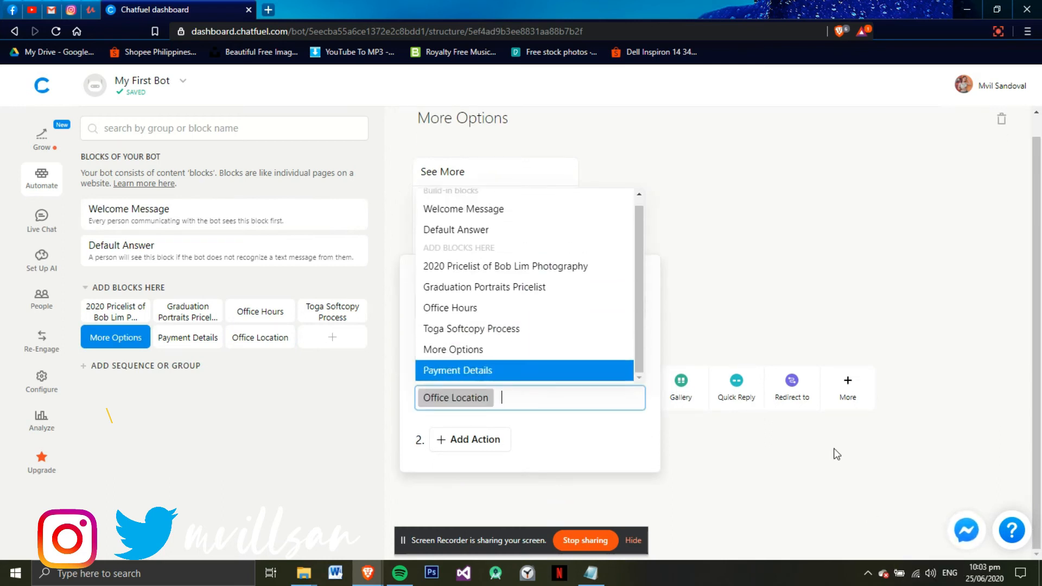
pyautogui.click(836, 453)
# Step: Delete all the placeholder text from the Default Answer block's message
pyautogui.click(141, 215)
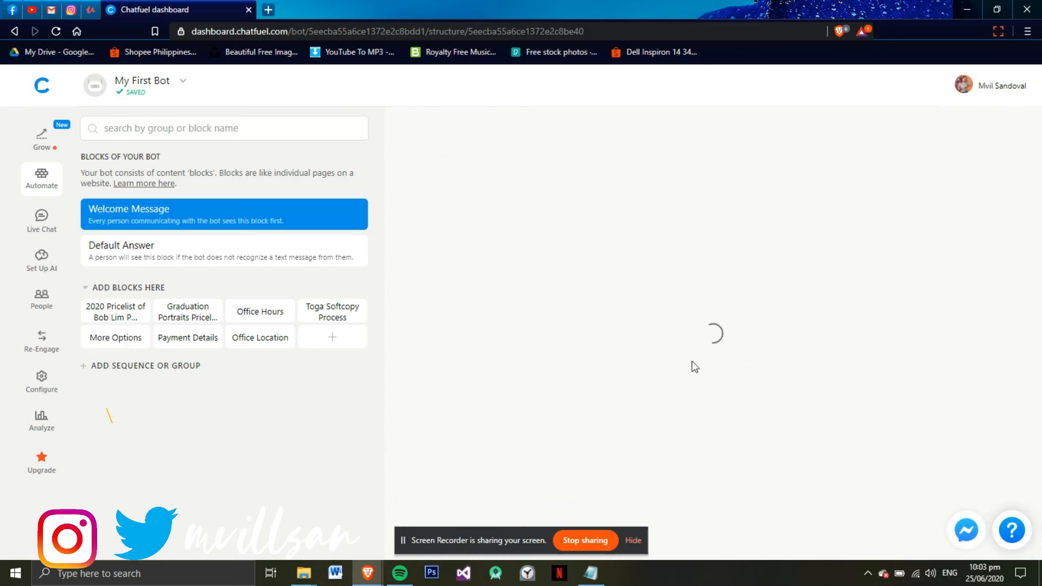
pyautogui.scroll(-5, 687, 360)
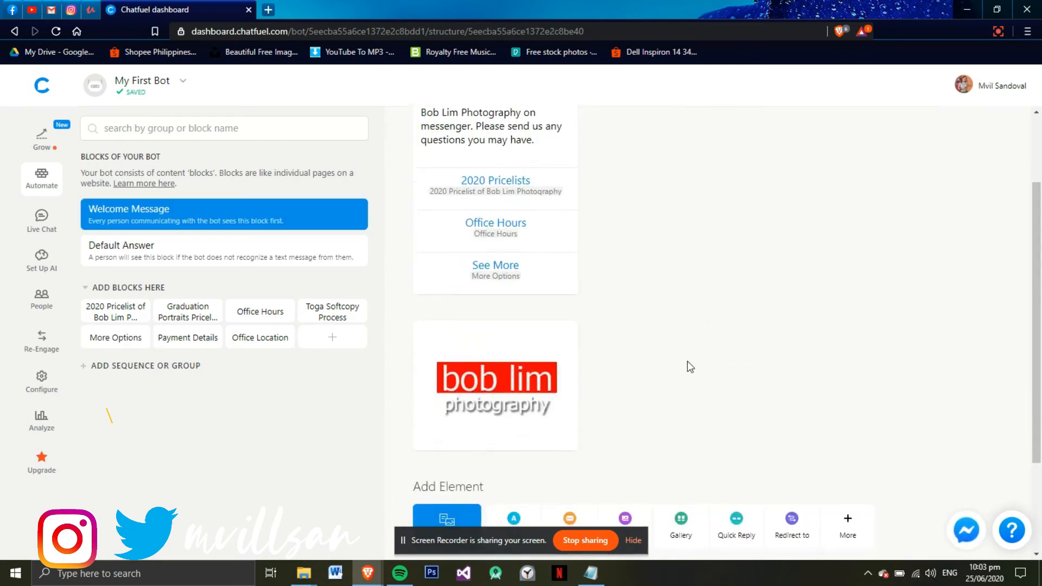
pyautogui.scroll(4, 686, 360)
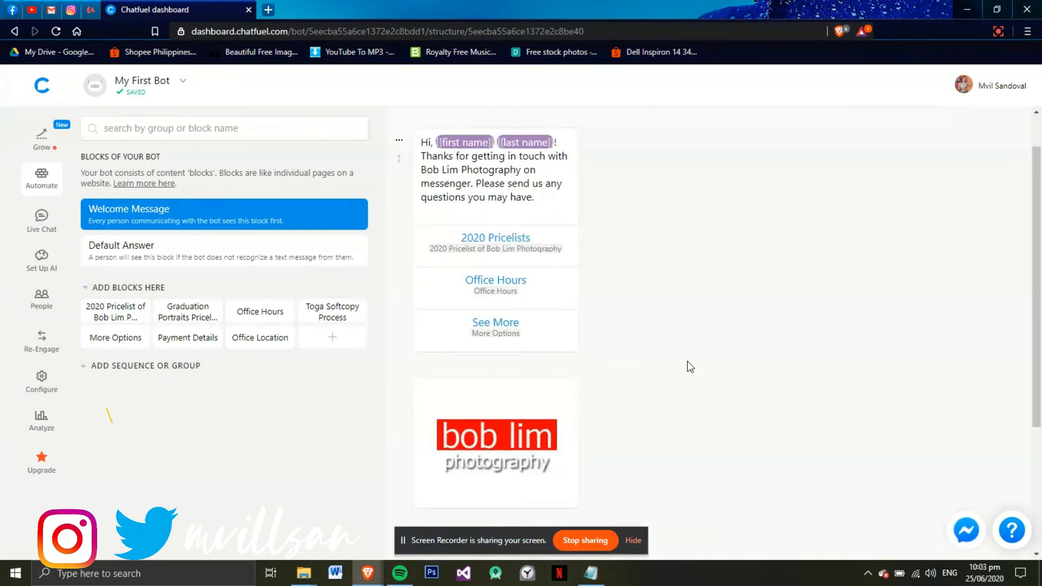
pyautogui.scroll(-4, 682, 368)
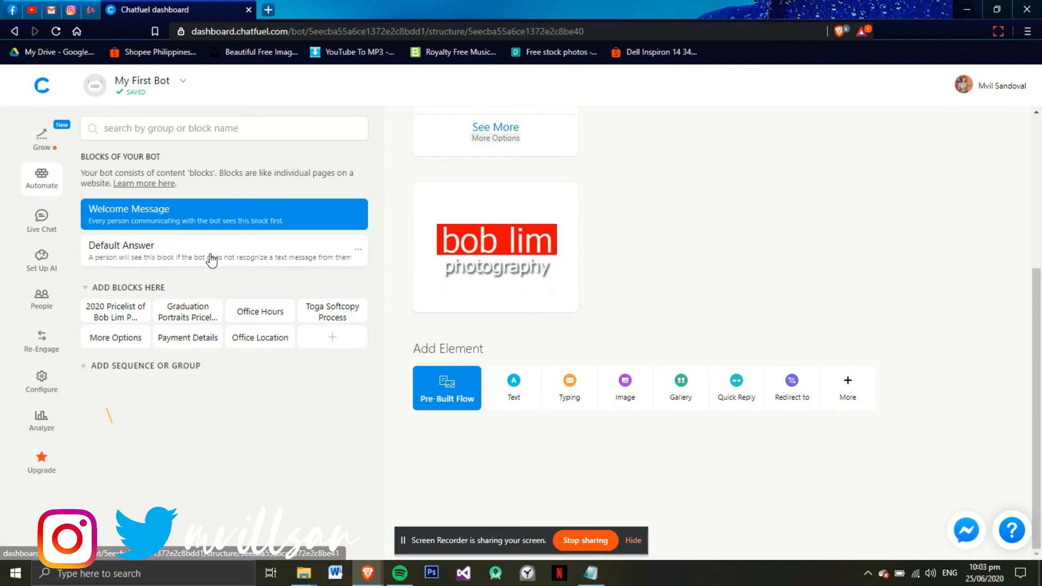
pyautogui.click(228, 252)
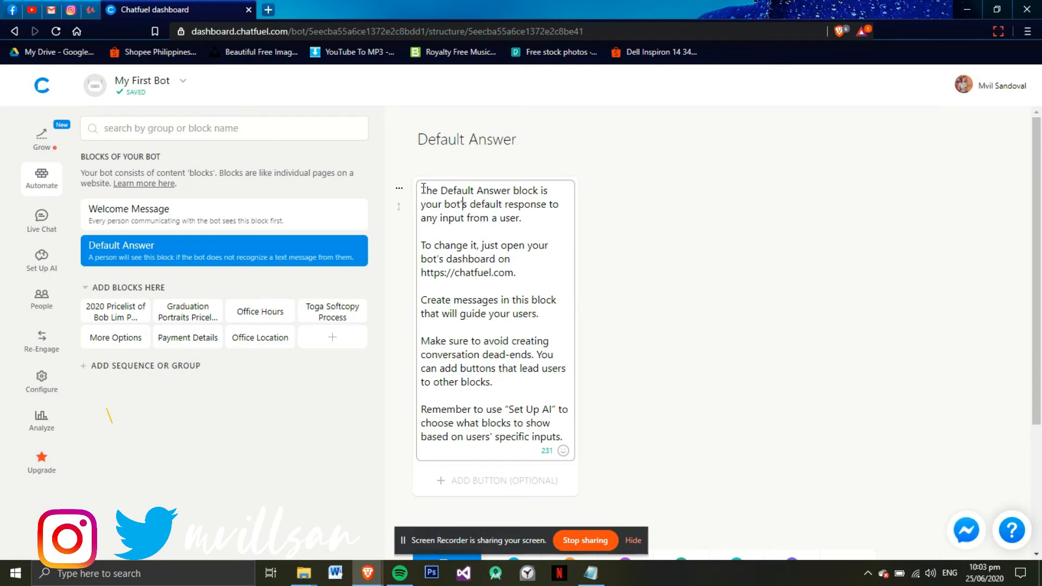
pyautogui.scroll(-1, 423, 188)
pyautogui.scroll(-2, 447, 222)
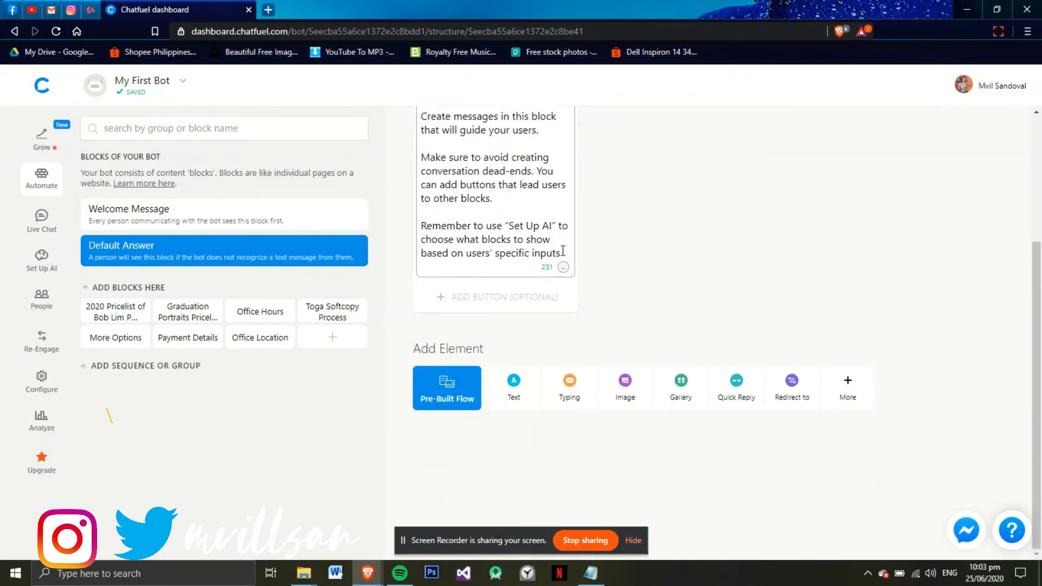
pyautogui.moveTo(563, 252); pyautogui.dragTo(415, 194)
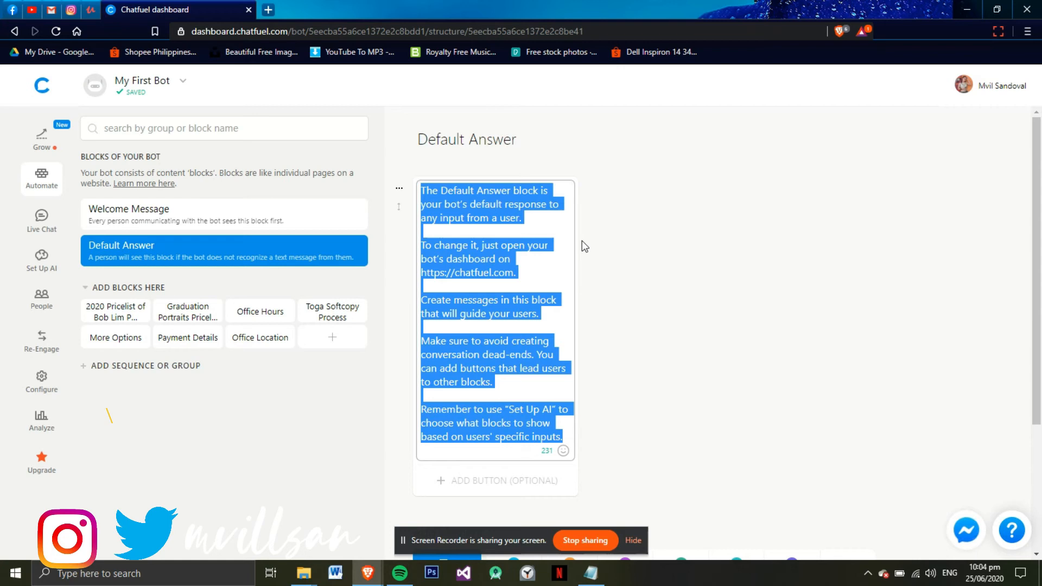
pyautogui.press('BackSpace')
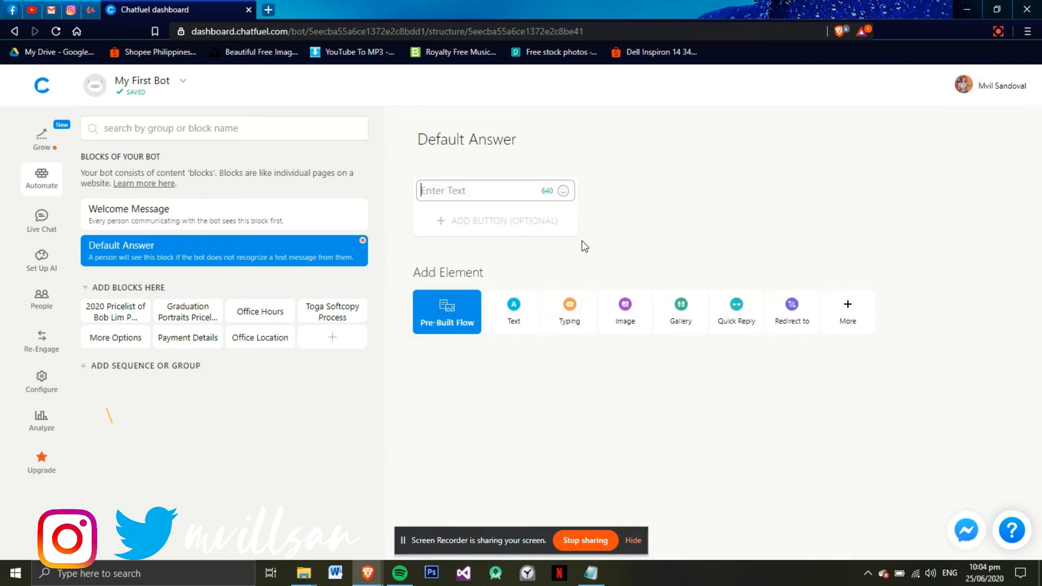
pyautogui.write('Priceli')
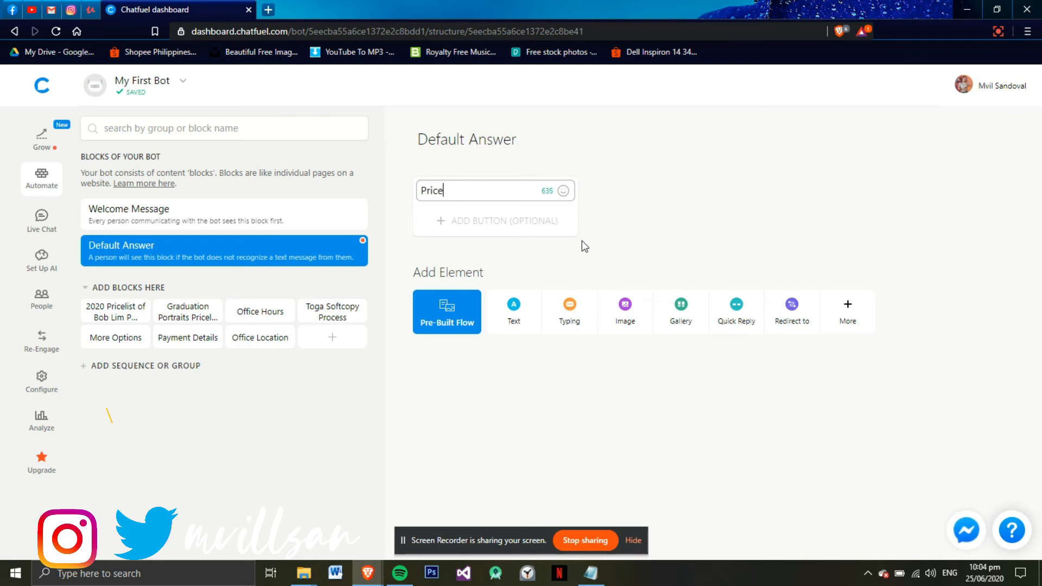
pyautogui.press('BackSpace')
pyautogui.press('BackSpace')
pyautogui.press('BackSpace')
pyautogui.press('BackSpace')
pyautogui.press('BackSpace')
pyautogui.press('BackSpace')
pyautogui.press('BackSpace')
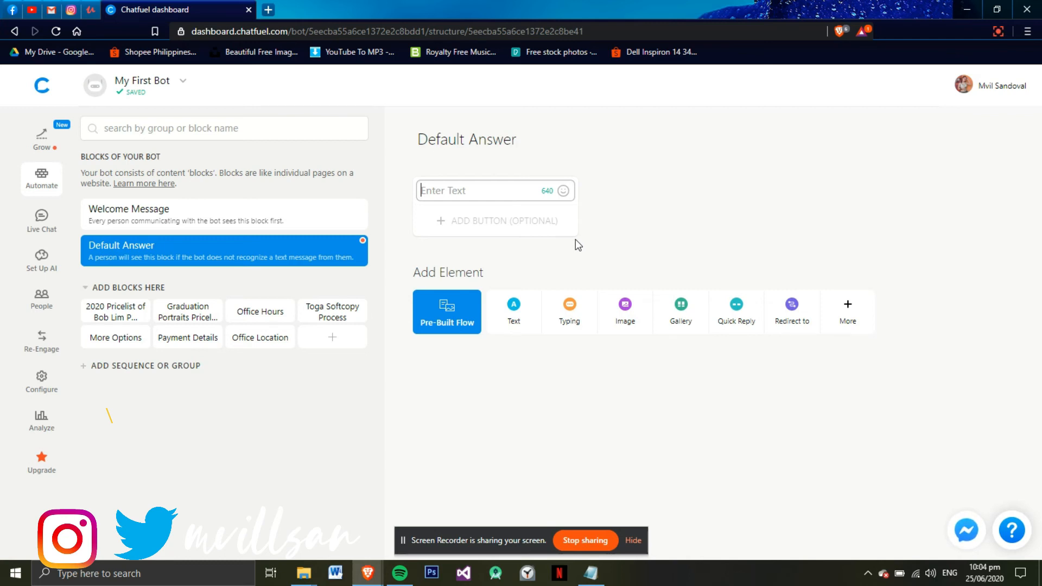
# Step: Enter "Toga Pricelist" as the Default Answer message and start adding a button to it
pyautogui.write('T')
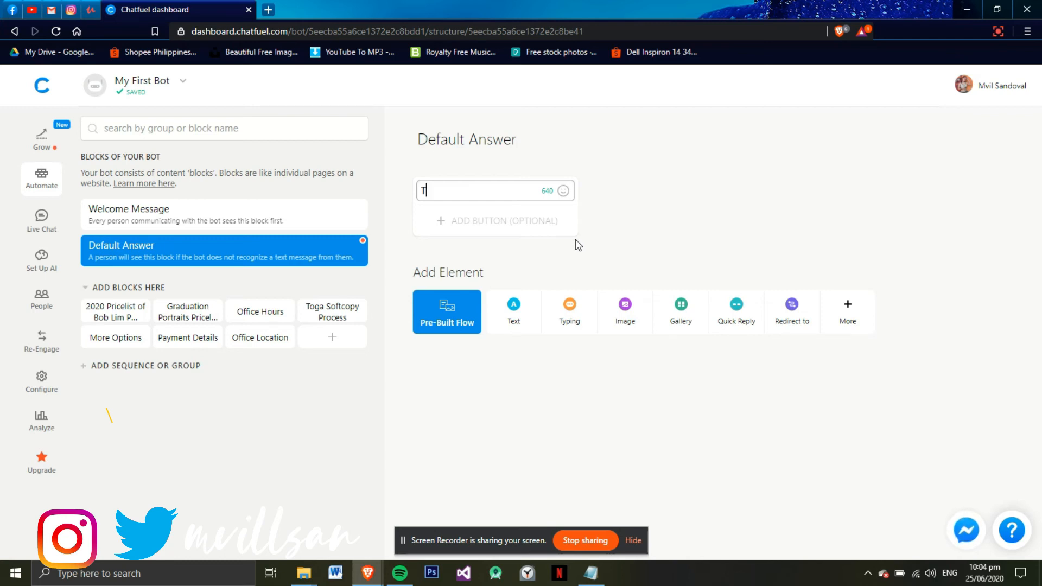
pyautogui.write('oga Pricelist')
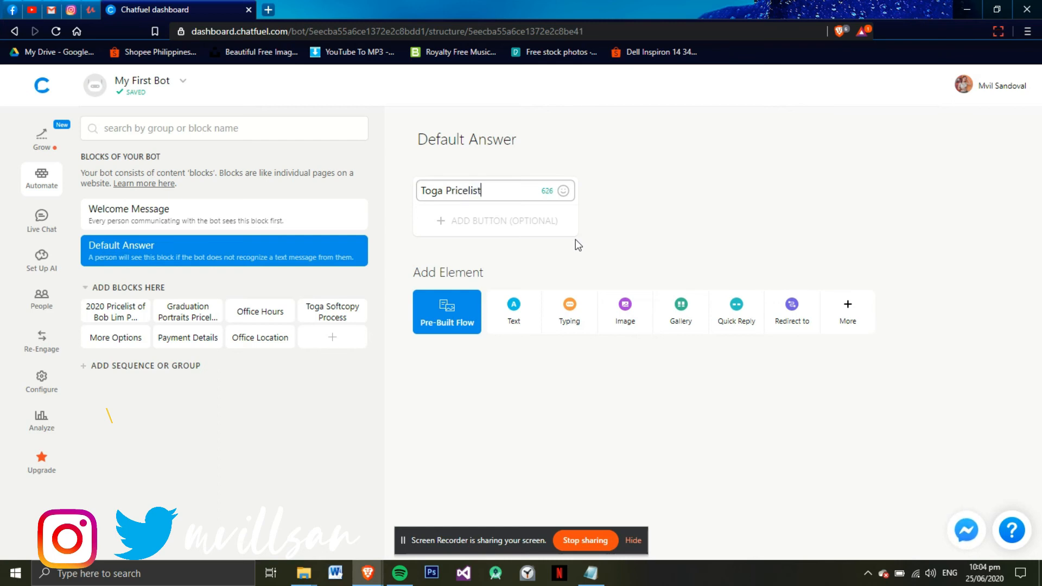
pyautogui.click(470, 220)
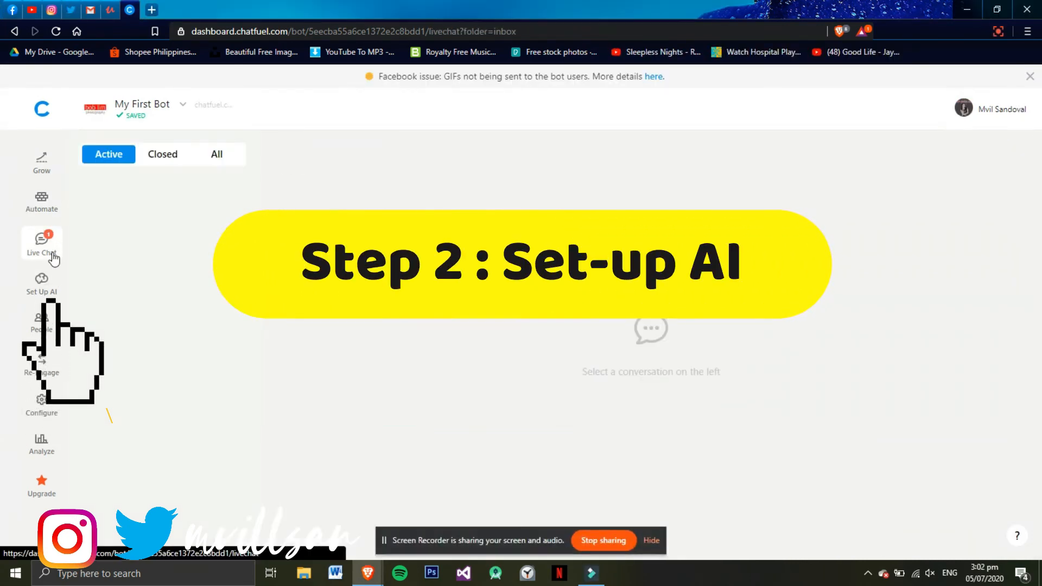
# Step: Open the AI setup and examine the rules pairing user phrases with bot replies
pyautogui.click(54, 286)
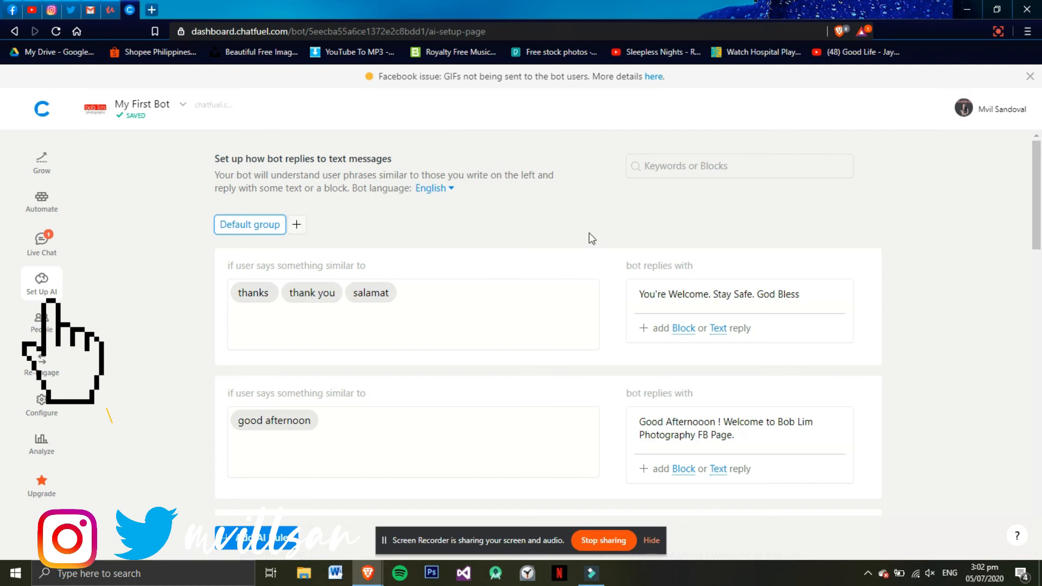
pyautogui.moveTo(1035, 199); pyautogui.dragTo(1037, 306)
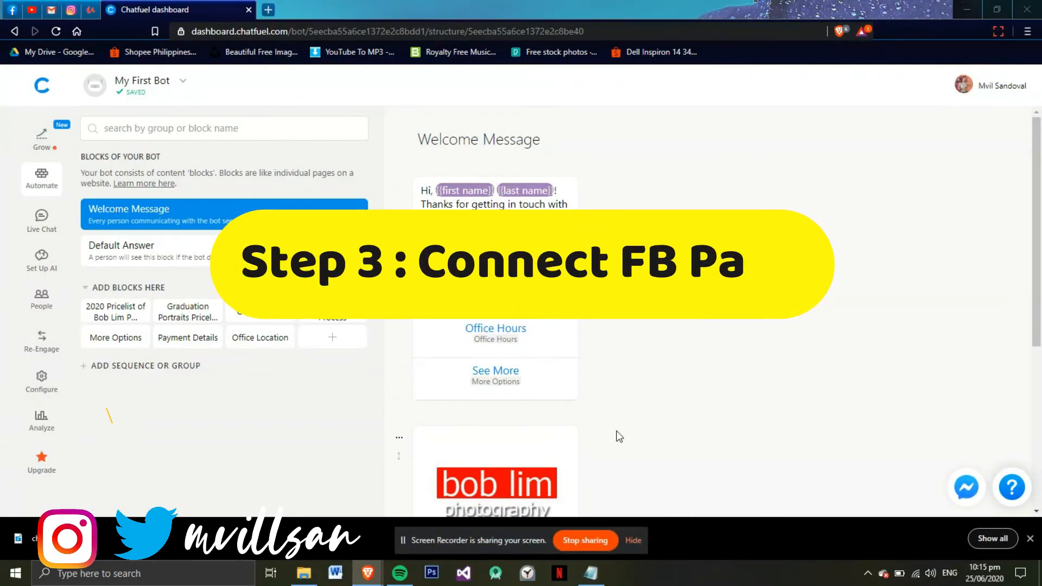
# Step: Start connecting the bot to a Facebook page from the growth tools
pyautogui.click(42, 222)
pyautogui.click(41, 137)
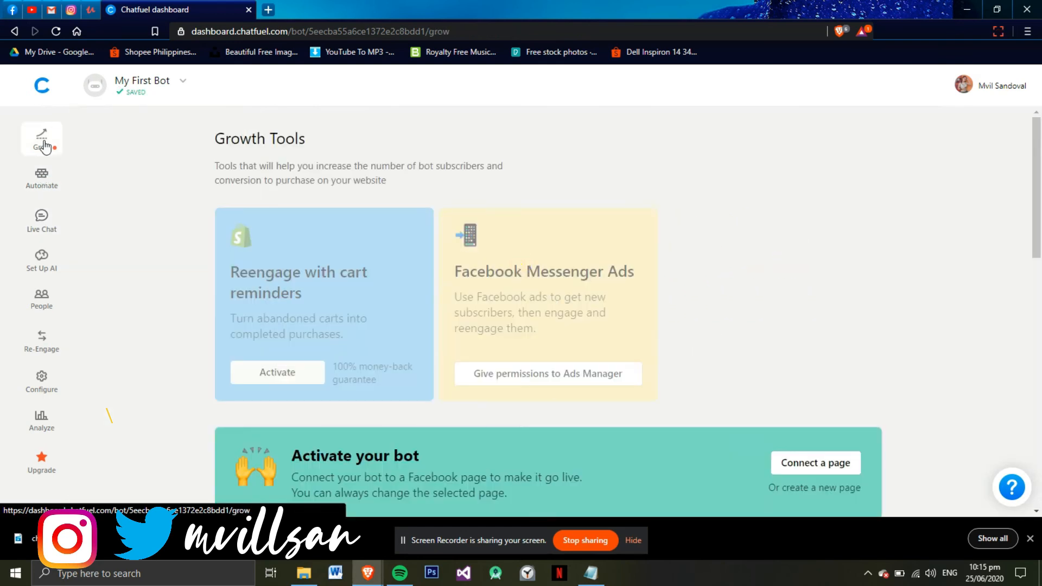
pyautogui.scroll(-1, 613, 386)
pyautogui.click(790, 403)
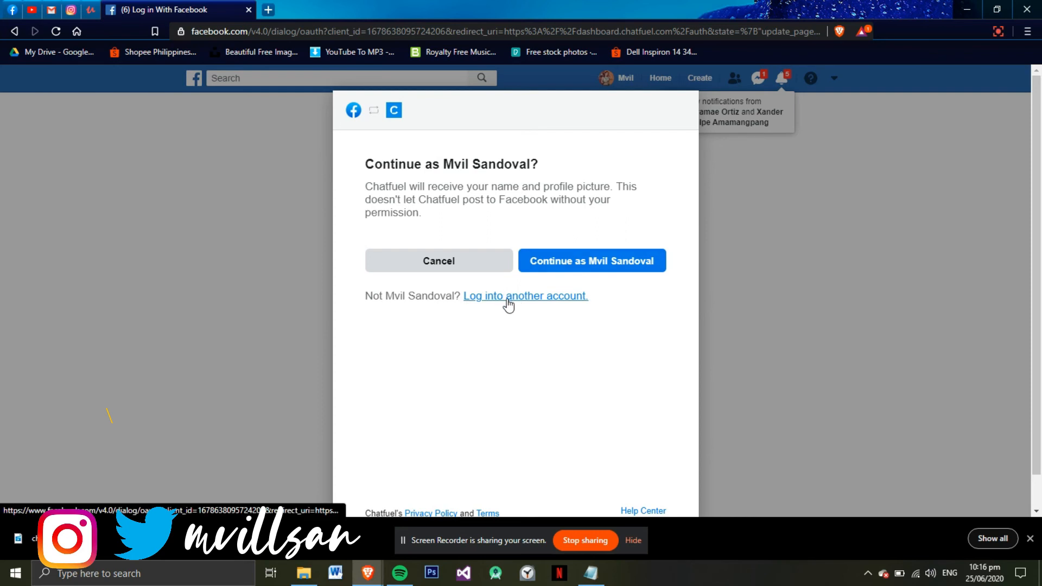
# Step: Continue with the logged-in Facebook account and choose the Bob Lim Photography page for use with Chatfuel
pyautogui.click(572, 261)
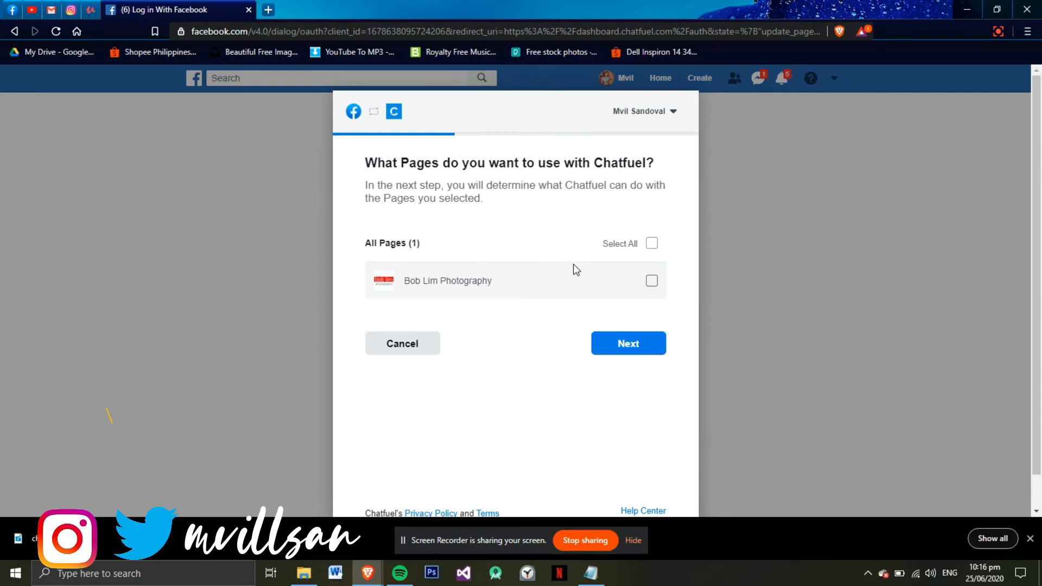
pyautogui.click(624, 280)
pyautogui.click(612, 347)
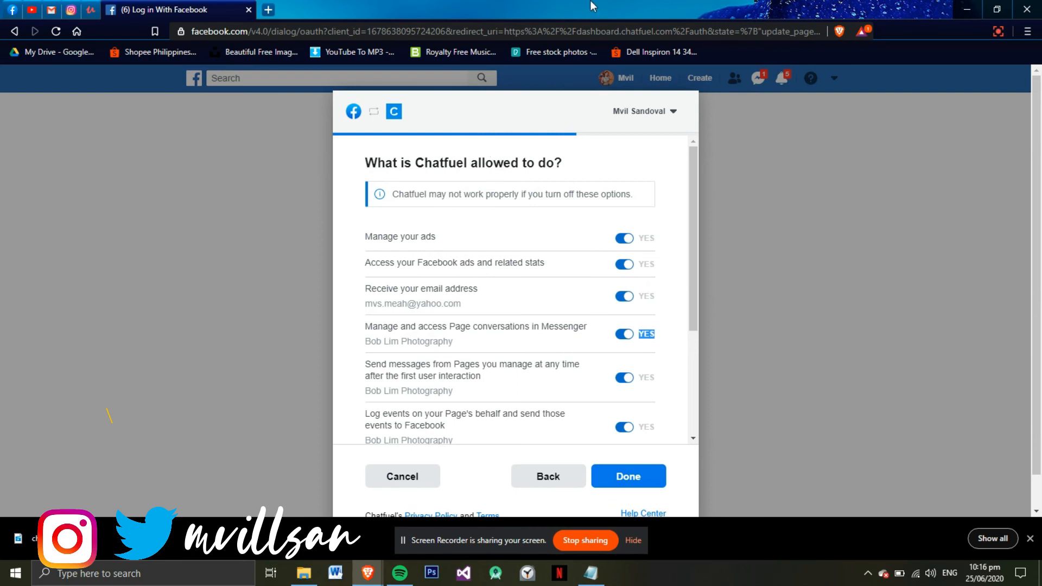
# Step: Review the permissions requested for the page and grant Chatfuel all of them to link it to Facebook
pyautogui.rightClick(535, 95)
pyautogui.click(480, 196)
pyautogui.scroll(-1, 526, 227)
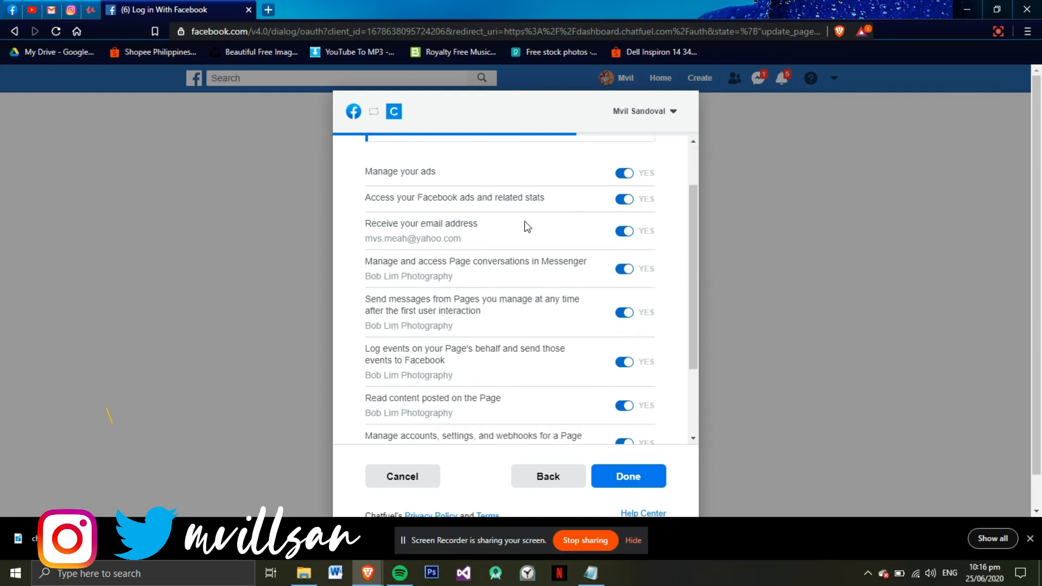
pyautogui.scroll(-2, 523, 221)
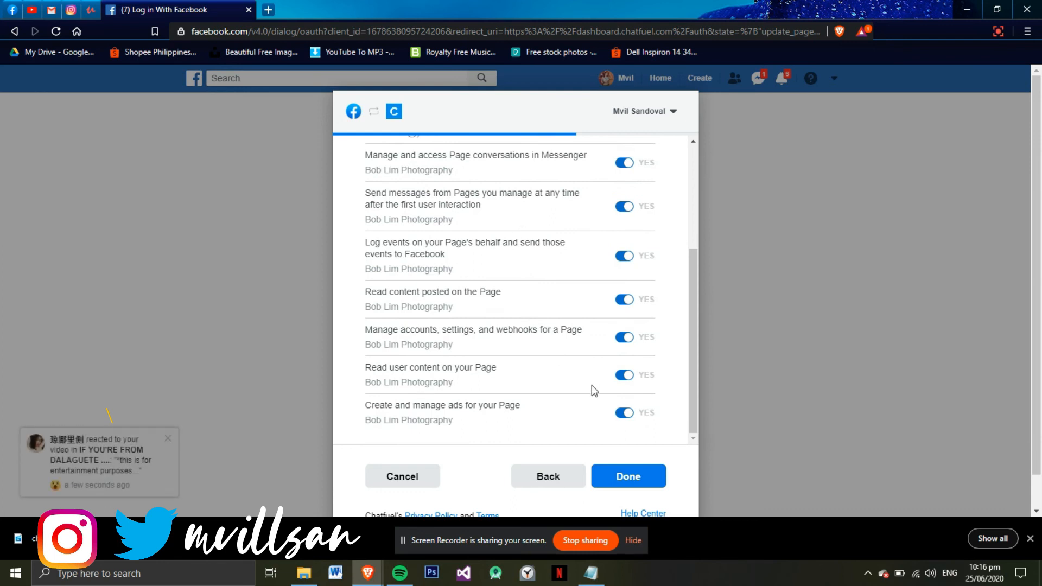
pyautogui.scroll(-1, 543, 394)
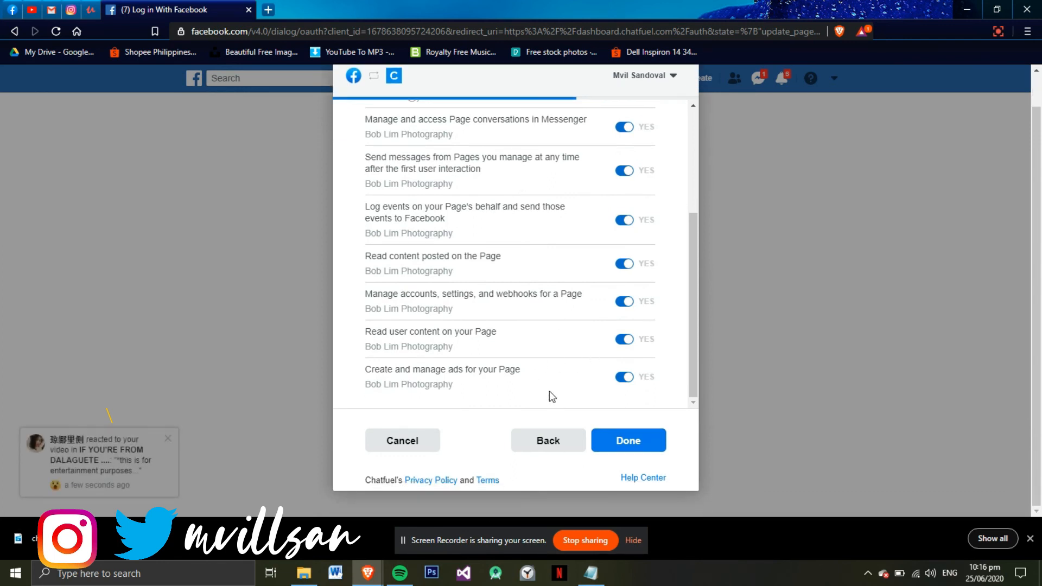
pyautogui.click(620, 444)
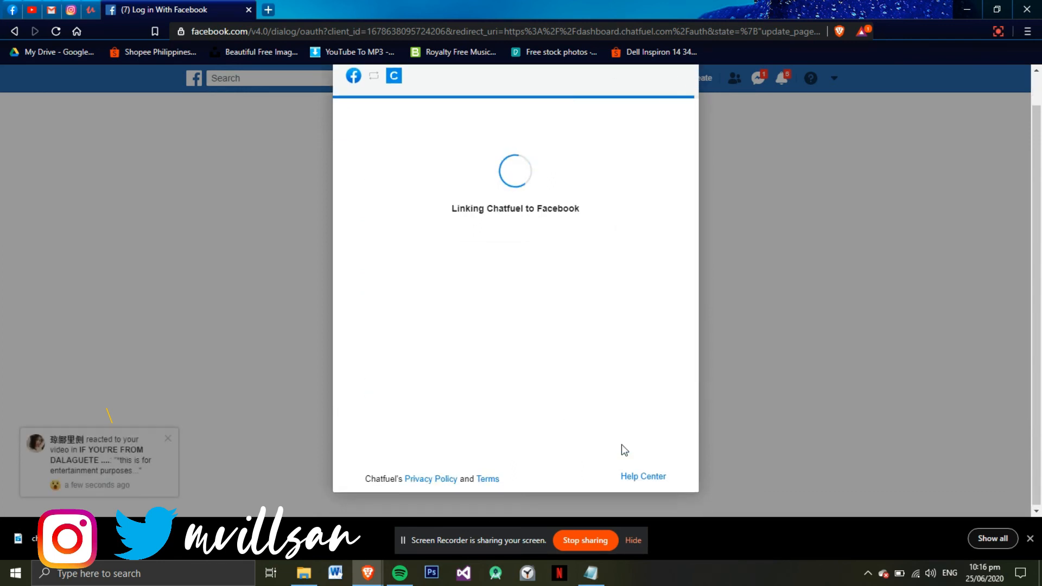